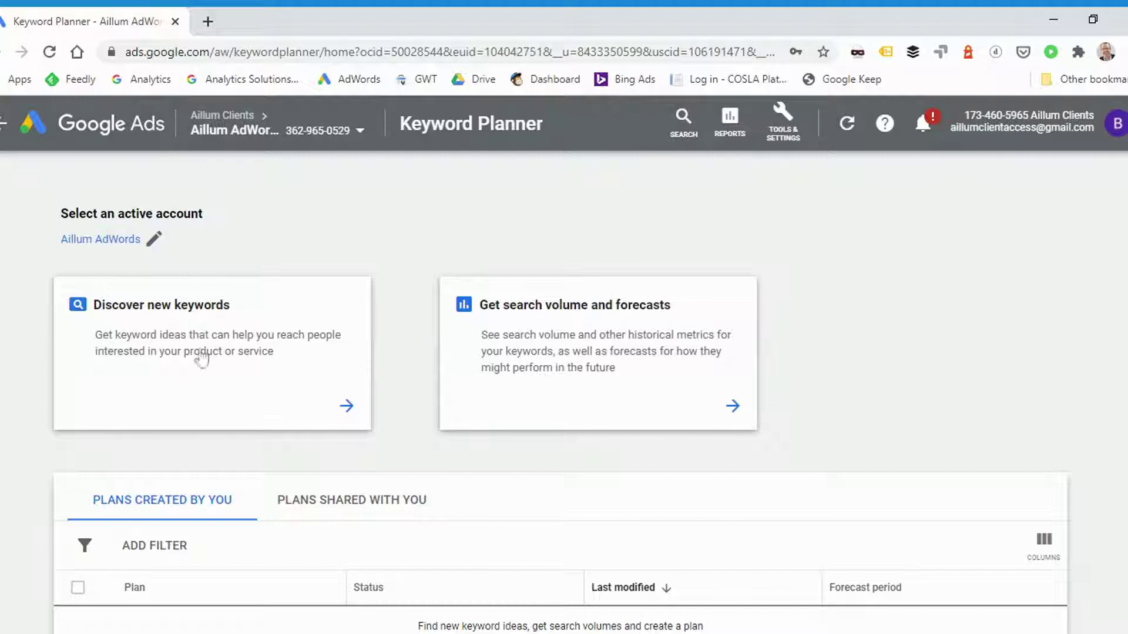
pyautogui.click(231, 338)
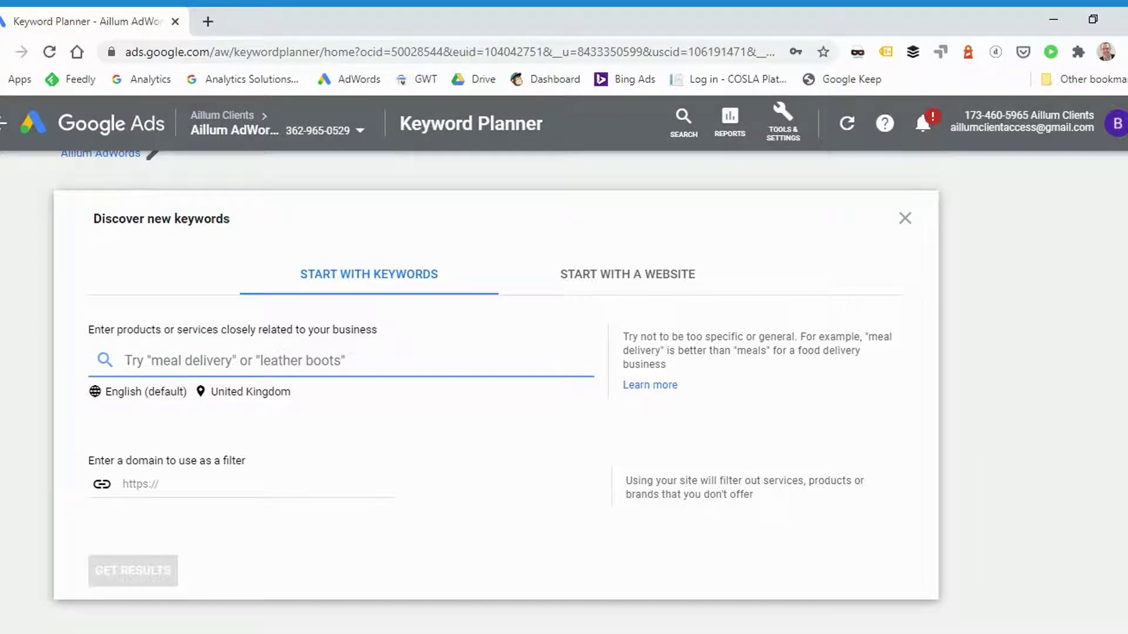
pyautogui.click(611, 284)
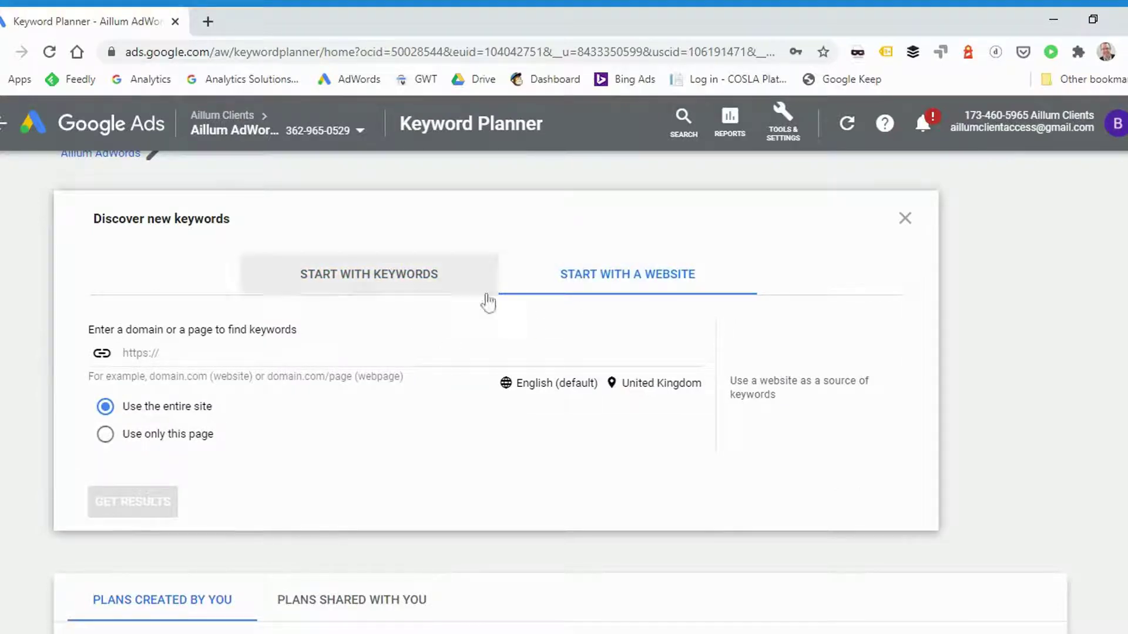
pyautogui.click(217, 352)
pyautogui.write('https://www.etag.org.uk/')
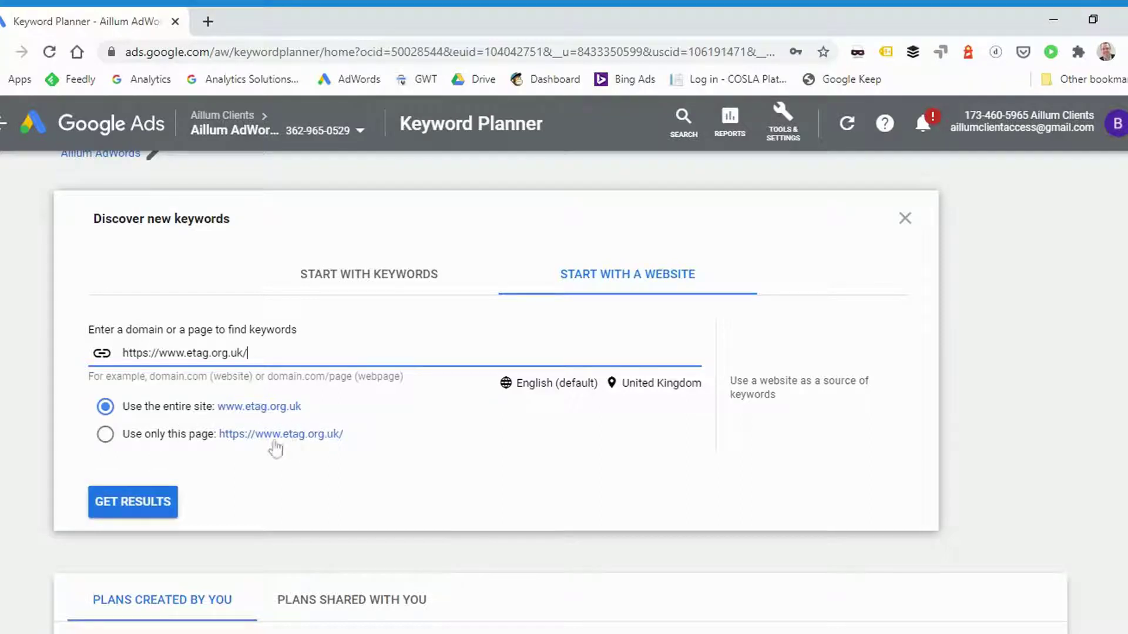
pyautogui.click(138, 501)
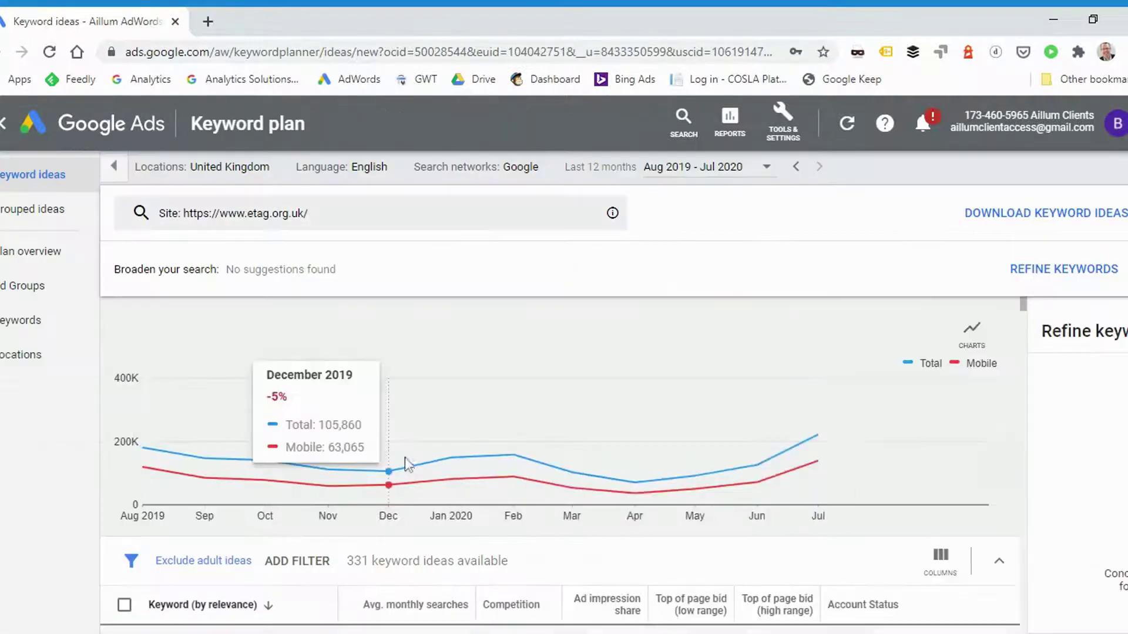
# - Examine the keyword ideas generated for the site, with their average monthly searches, competition and bid ranges
pyautogui.scroll(-1, 487, 355)
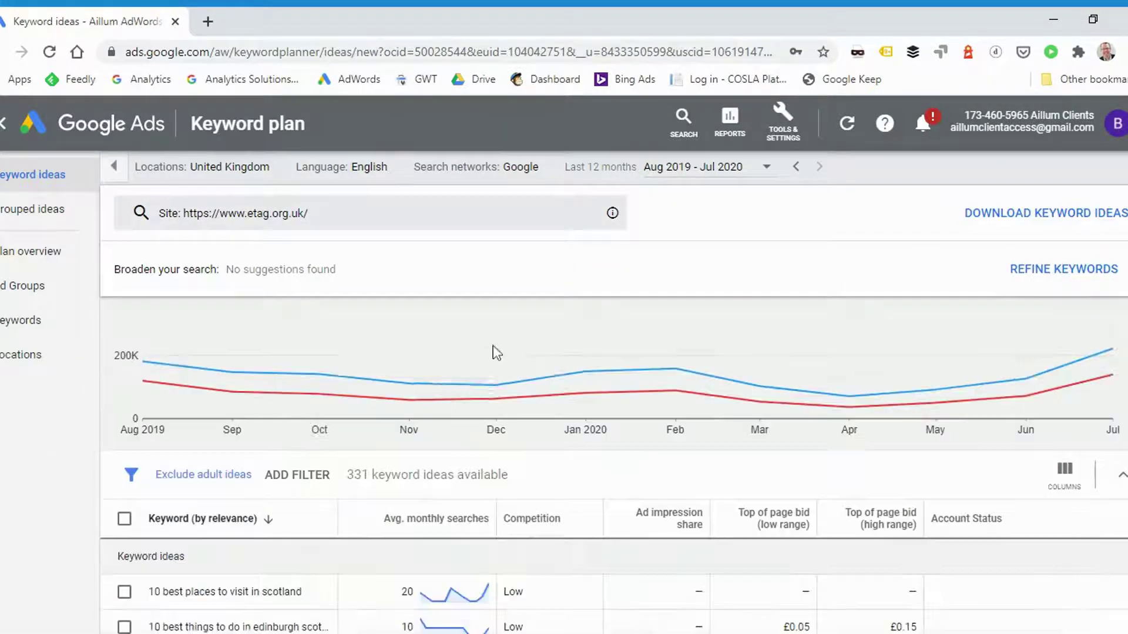
pyautogui.scroll(-1, 494, 382)
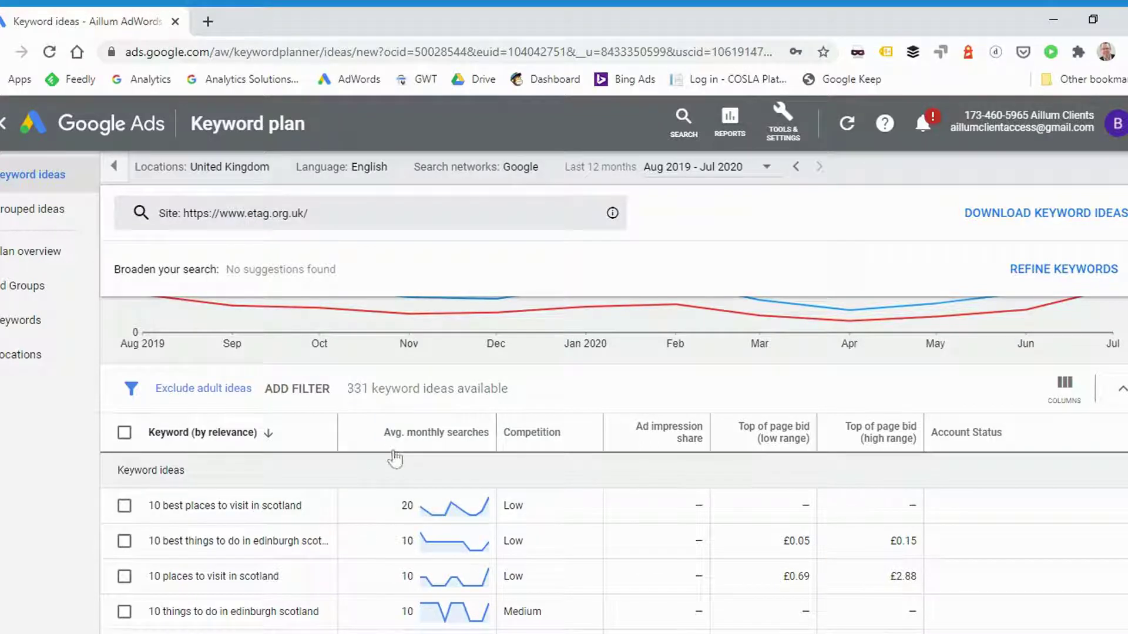
pyautogui.scroll(-3, 305, 501)
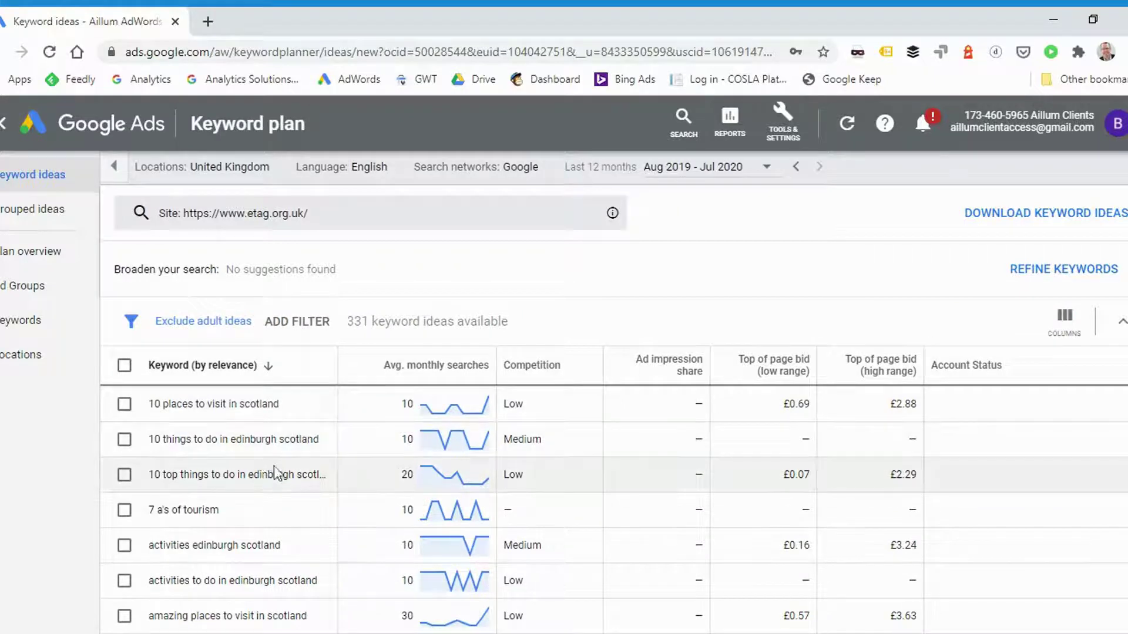
pyautogui.scroll(-3, 235, 437)
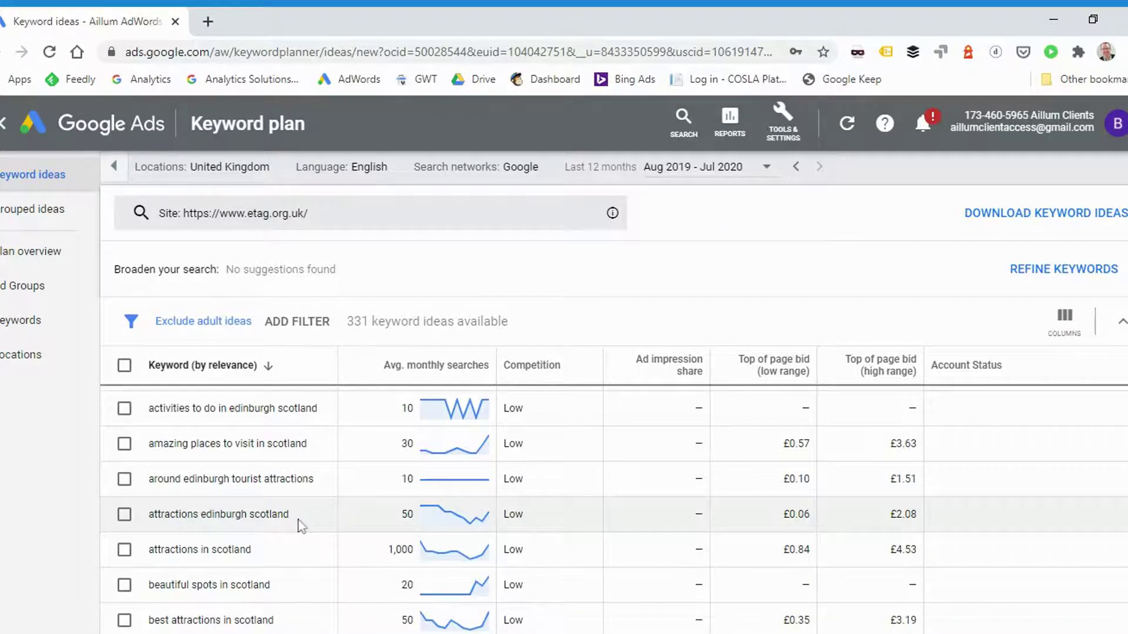
pyautogui.scroll(3, 298, 520)
pyautogui.scroll(-3, 282, 532)
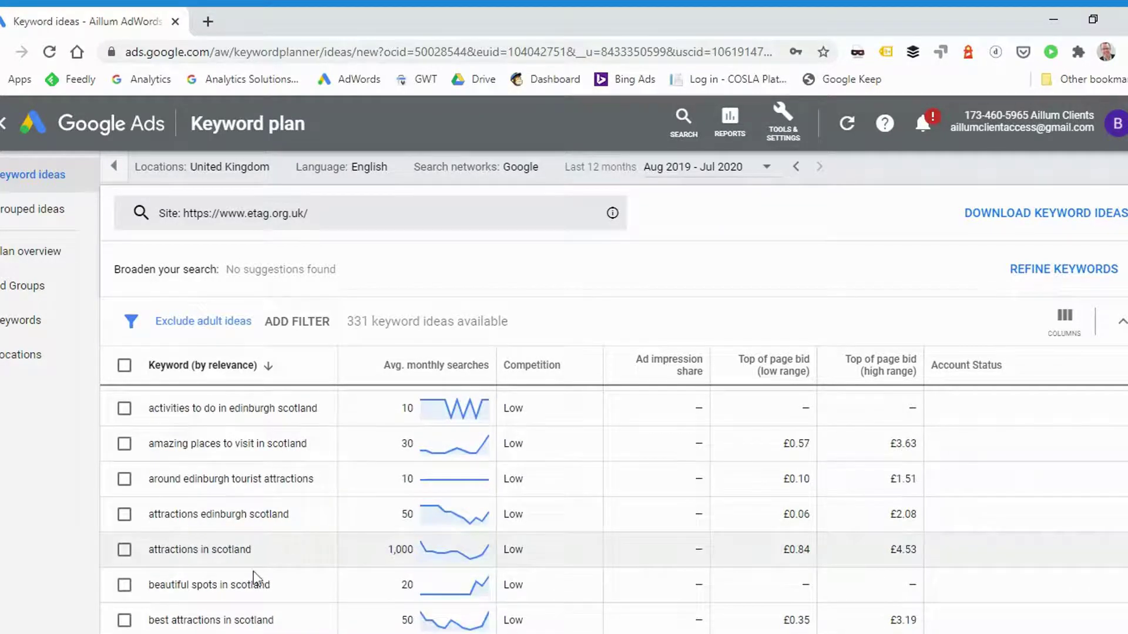
pyautogui.scroll(3, 262, 578)
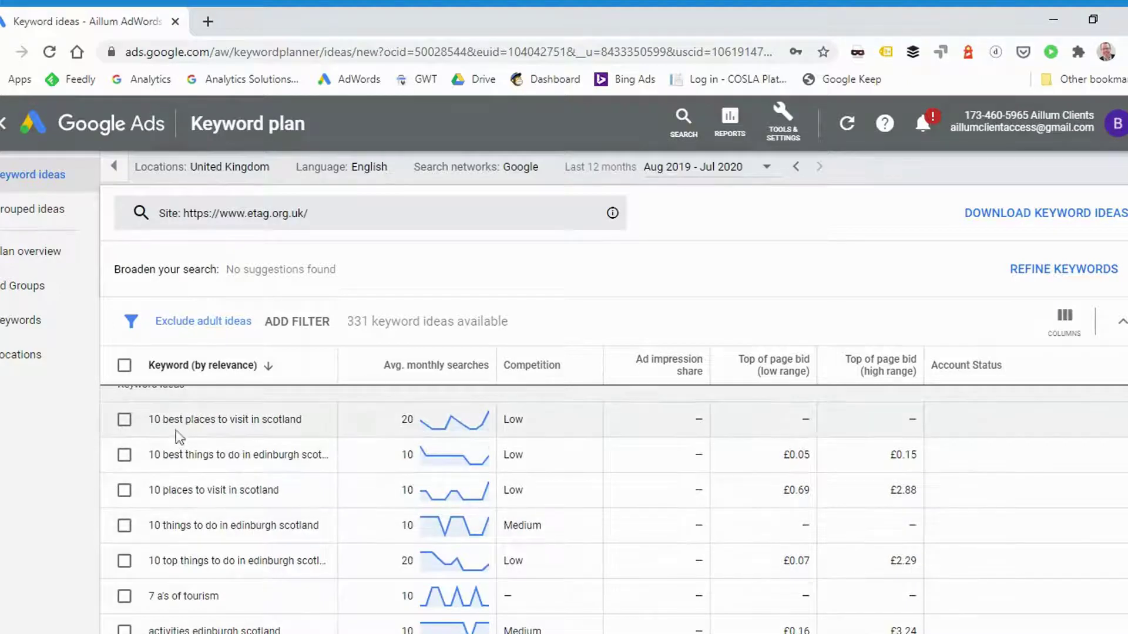
pyautogui.scroll(-10, 294, 494)
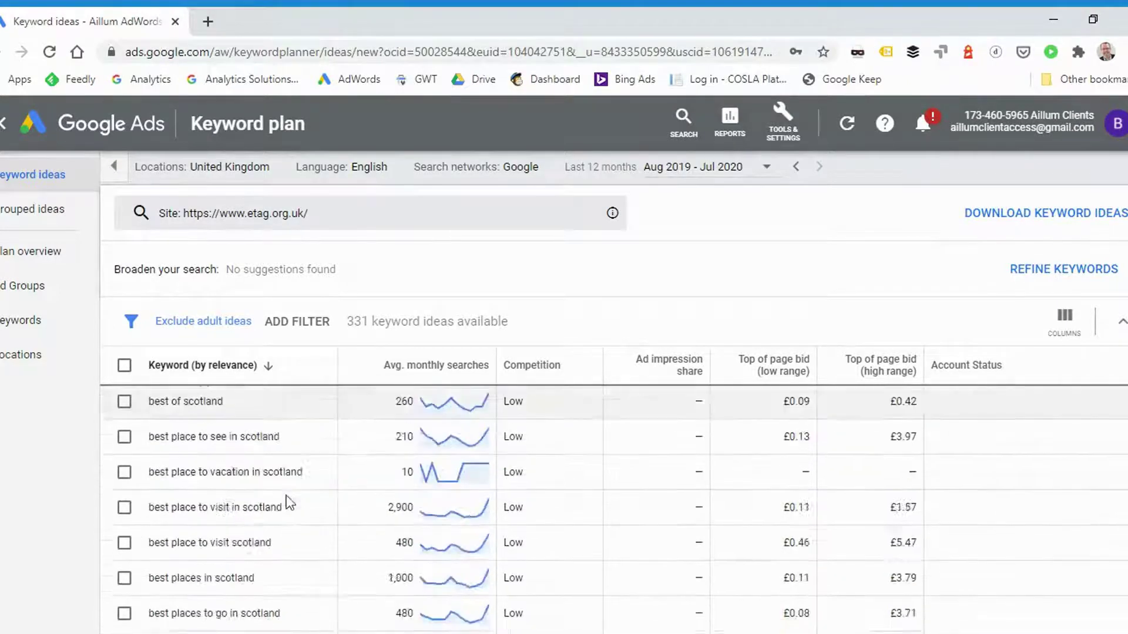
pyautogui.scroll(-10, 288, 504)
pyautogui.scroll(-10, 249, 467)
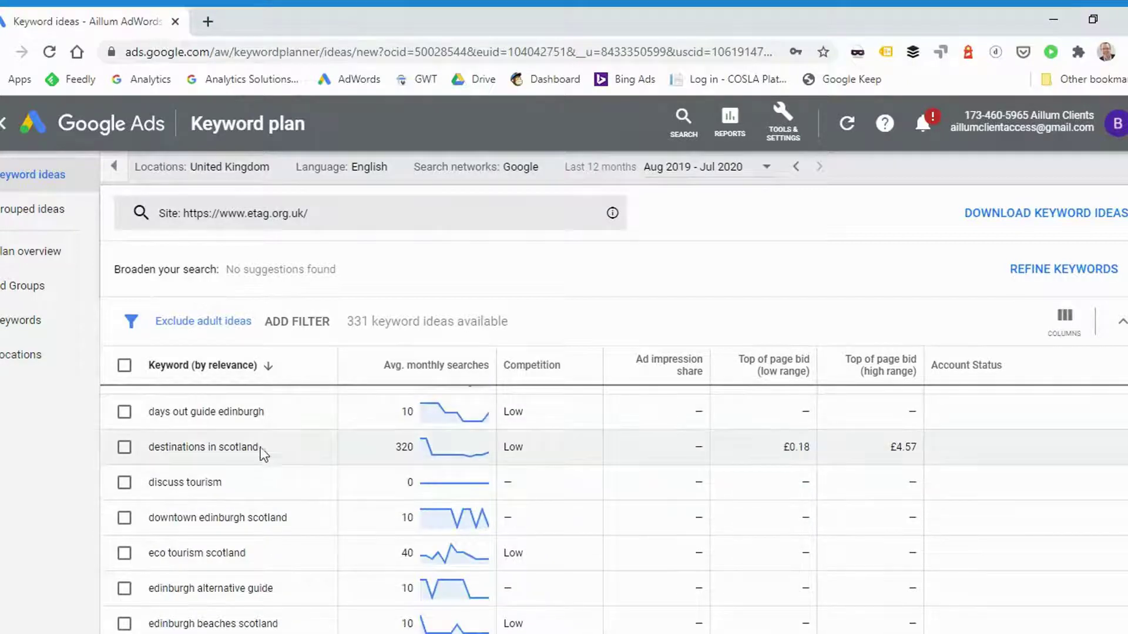
pyautogui.scroll(-3, 258, 450)
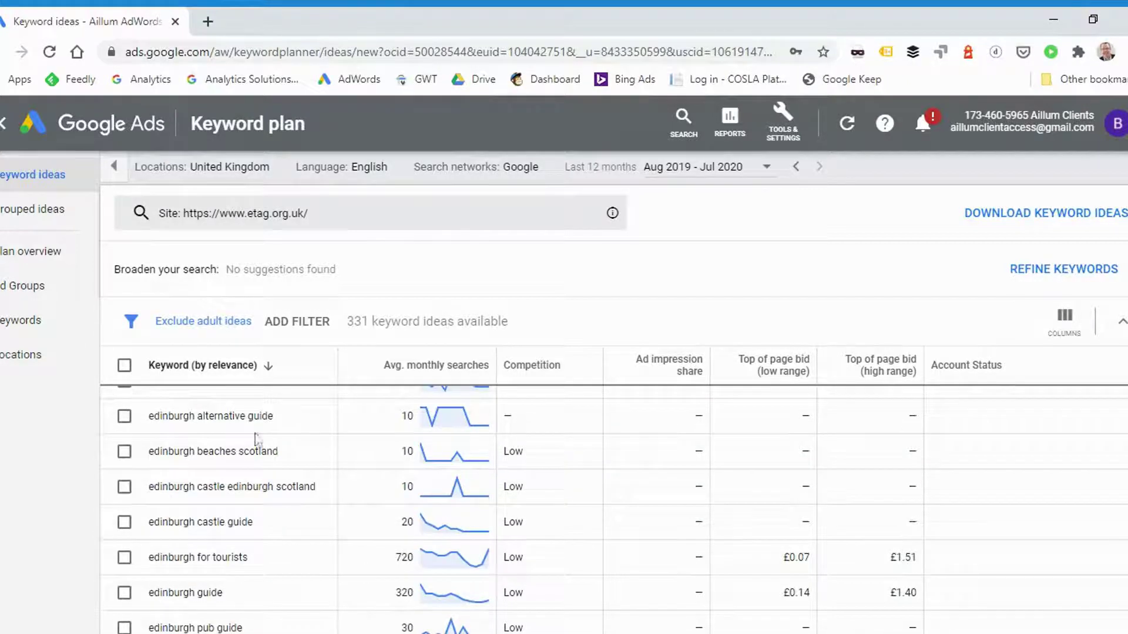
pyautogui.scroll(-3, 257, 439)
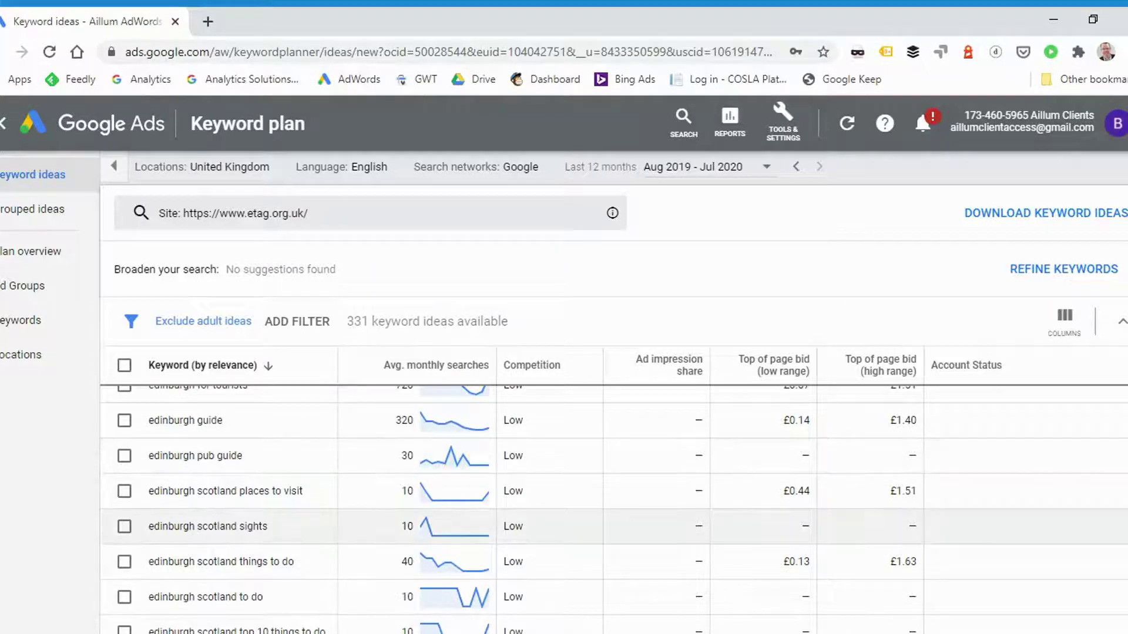
pyautogui.scroll(-10, 235, 499)
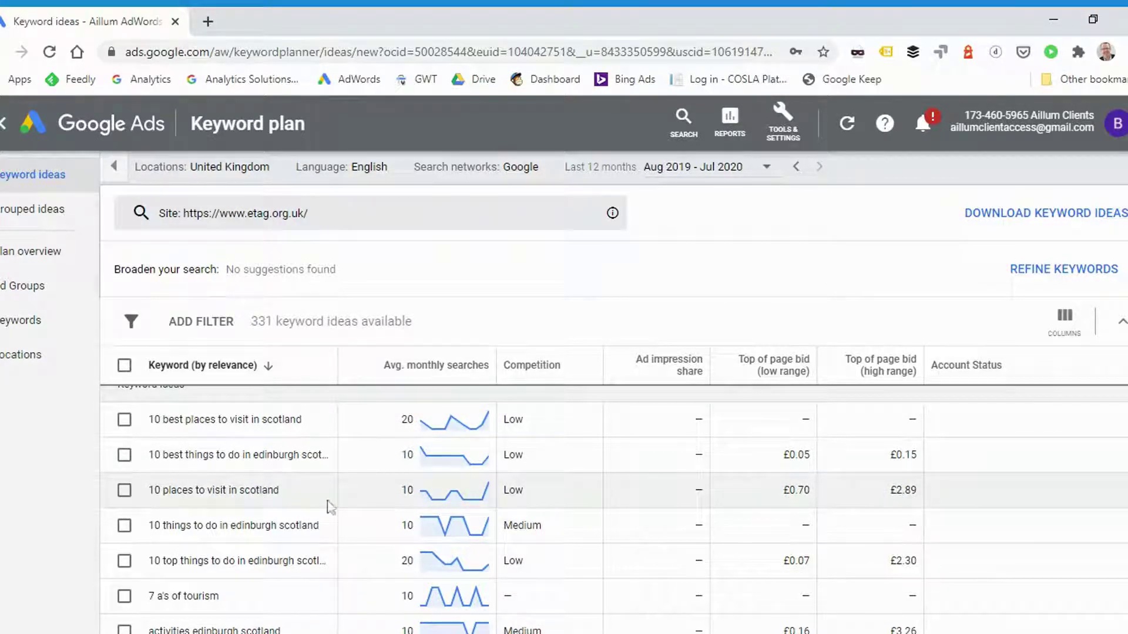
# - Filter the keyword ideas to those whose text does not contain "scotland", using Text Match
pyautogui.click(194, 326)
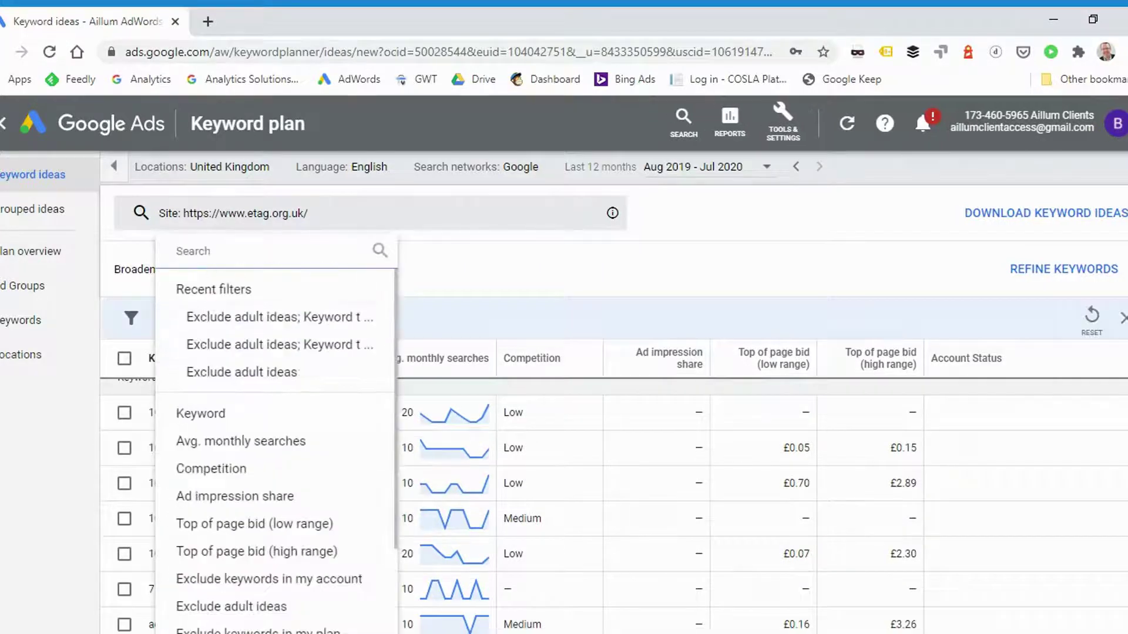
pyautogui.click(214, 414)
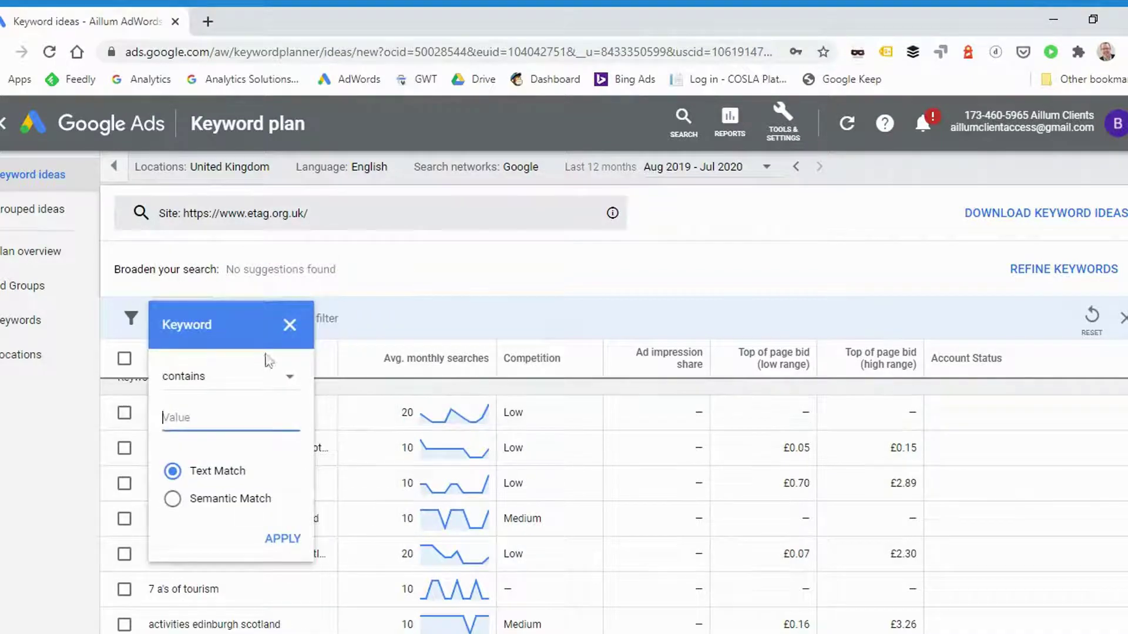
pyautogui.click(229, 385)
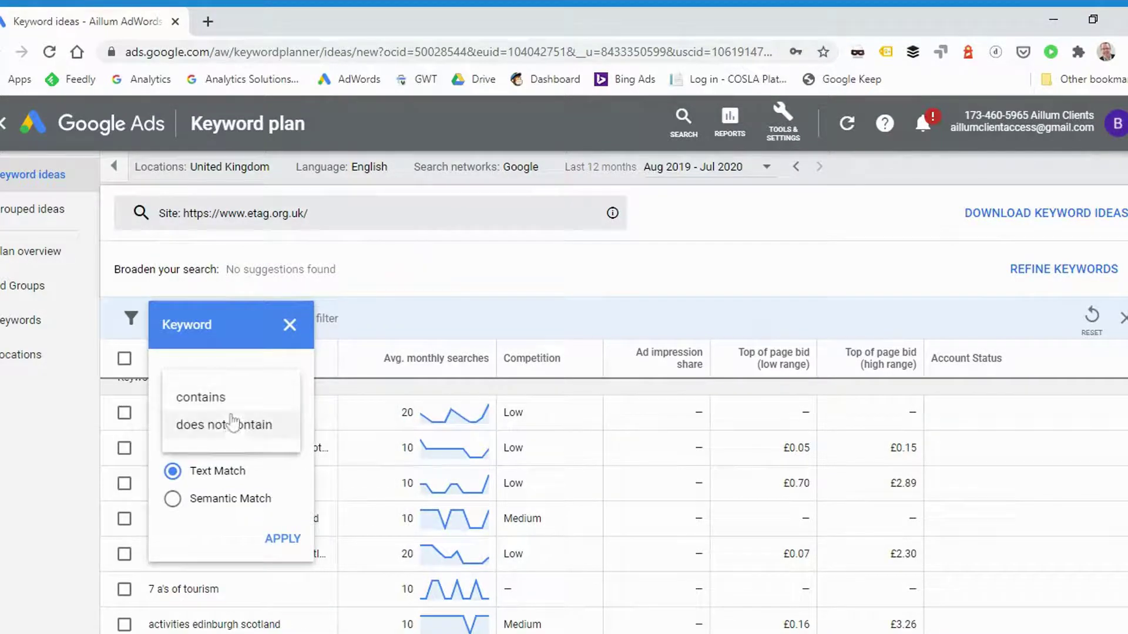
pyautogui.click(232, 419)
pyautogui.click(234, 421)
pyautogui.write('scotland')
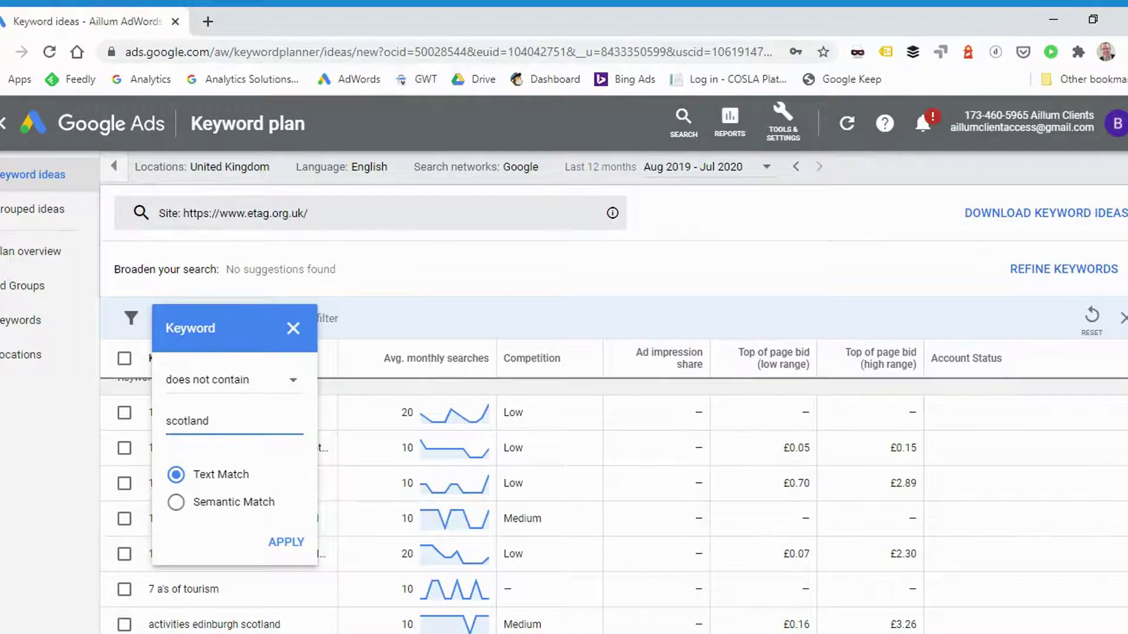
pyautogui.click(286, 542)
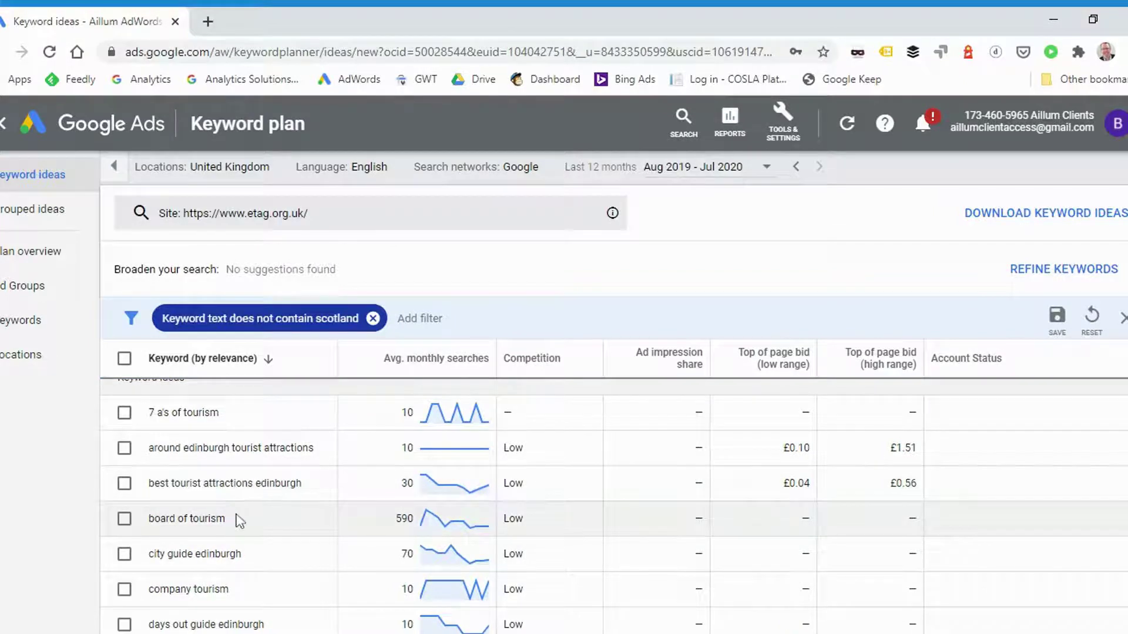
# - Review the filtered keyword ideas and their average monthly searches for relevant Edinburgh and tourism terms
pyautogui.scroll(-5, 244, 516)
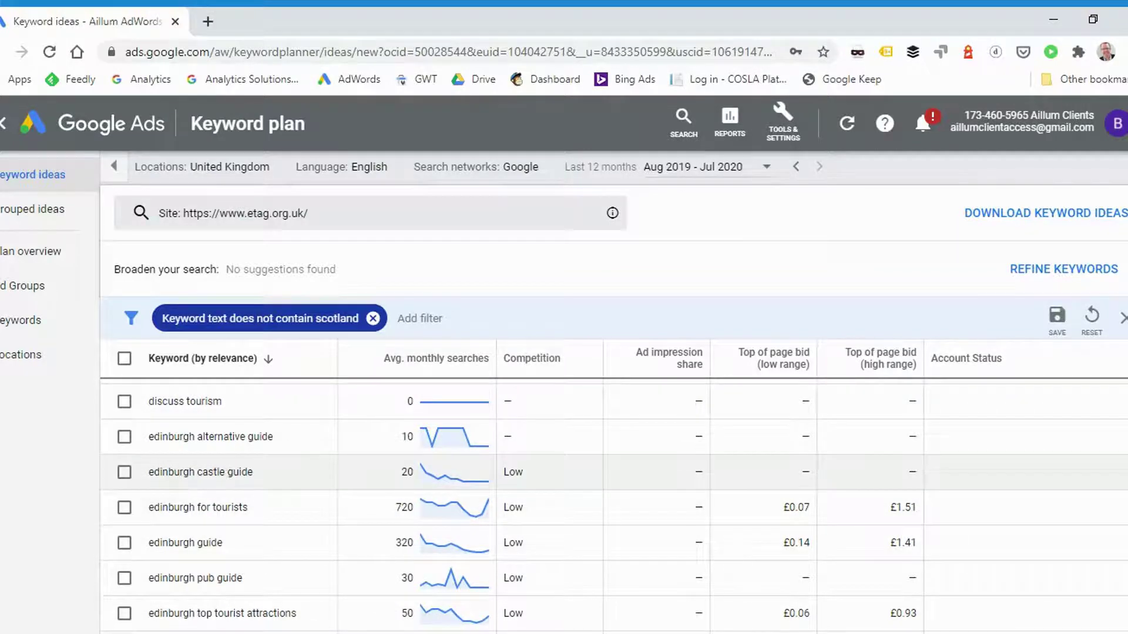
pyautogui.scroll(-3, 235, 472)
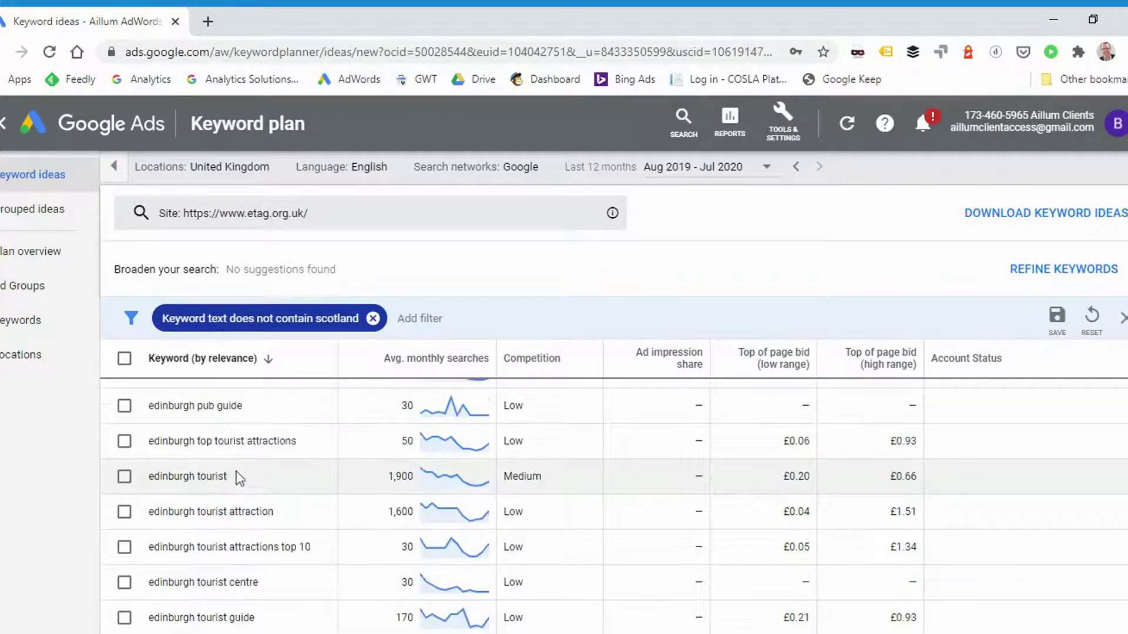
pyautogui.scroll(-2, 243, 488)
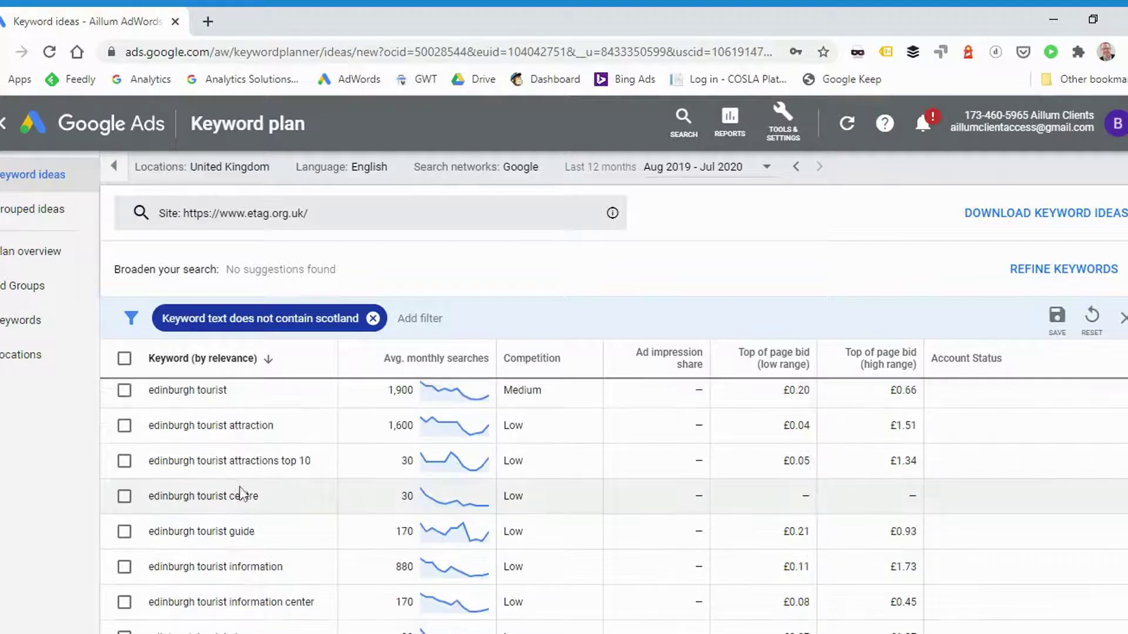
pyautogui.scroll(-3, 243, 488)
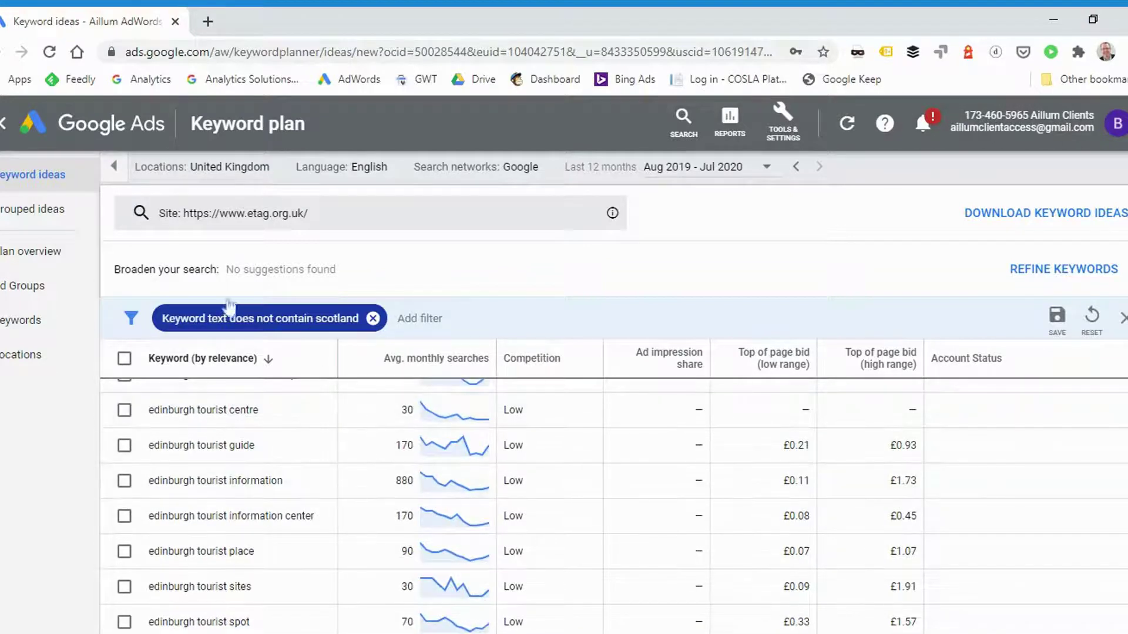
pyautogui.scroll(5, 479, 444)
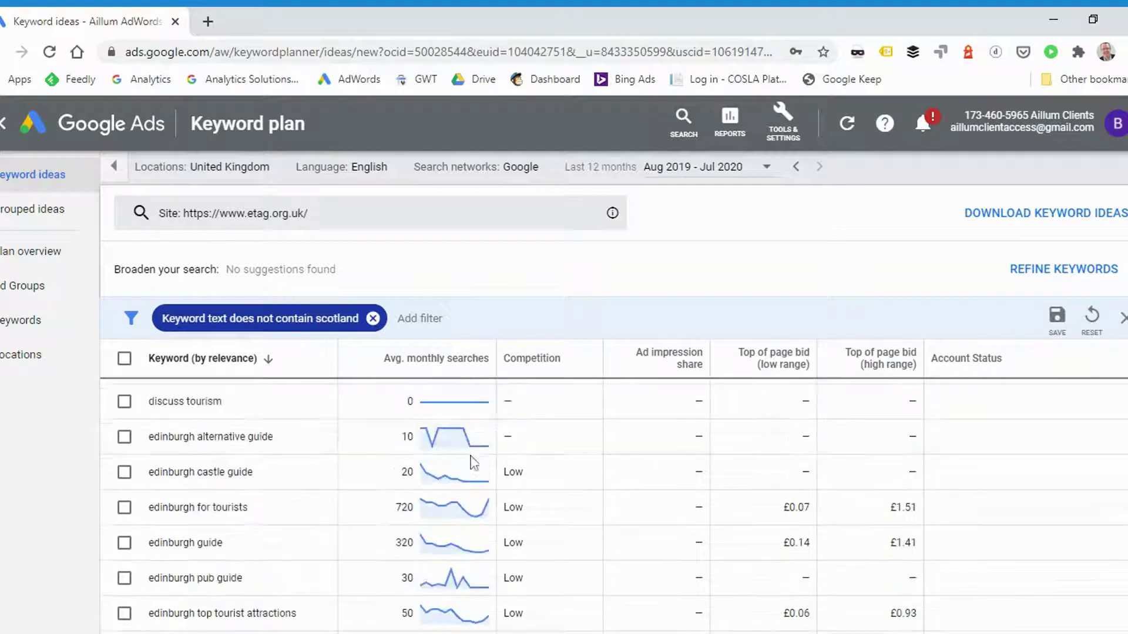
pyautogui.scroll(4, 450, 426)
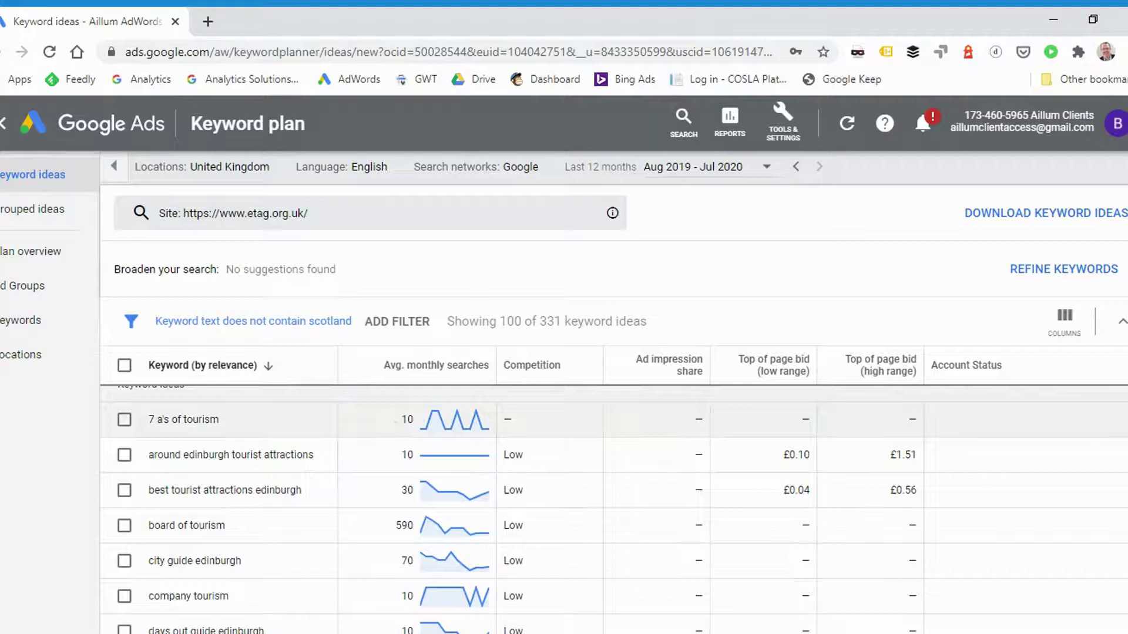
pyautogui.scroll(-3, 408, 435)
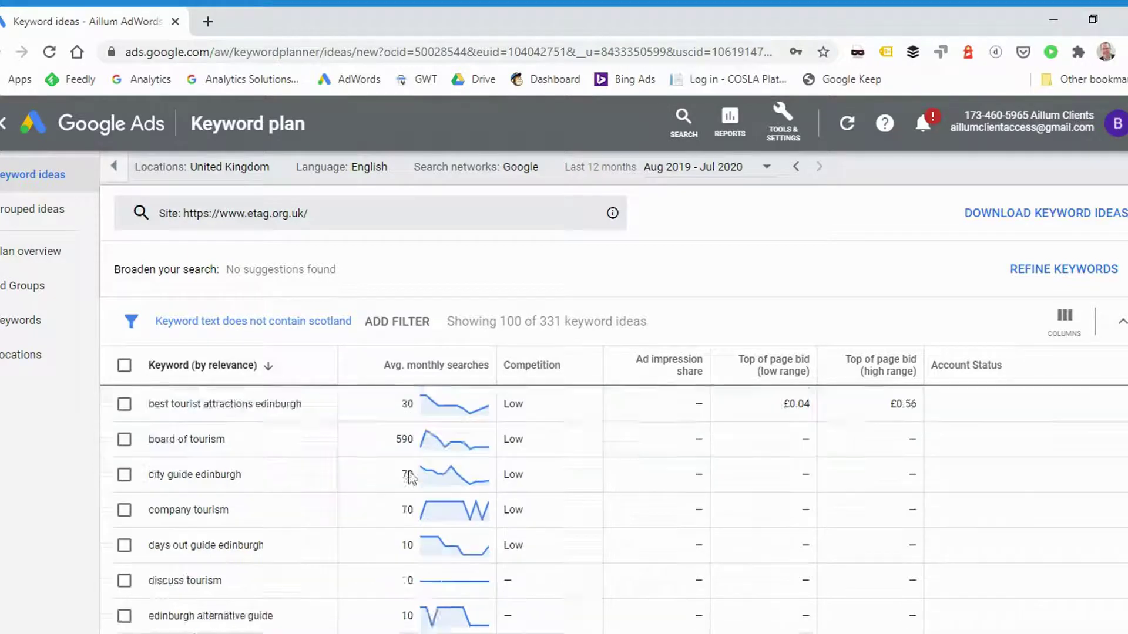
pyautogui.scroll(-4, 408, 488)
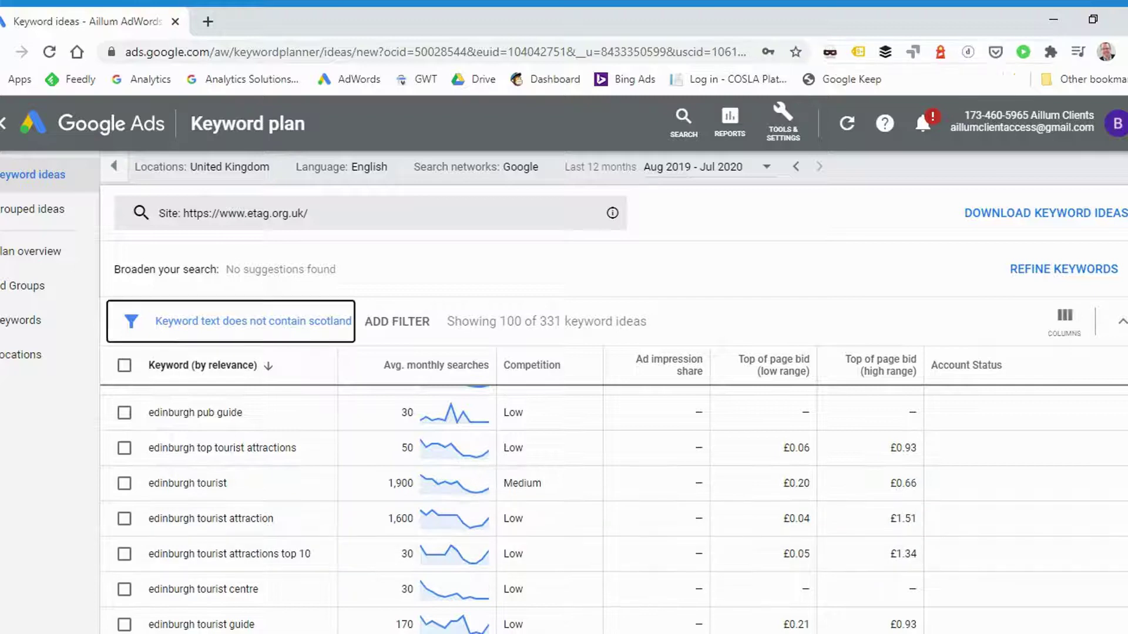
# - Return to the Keyword Planner start page and get new keyword ideas for the phrase "places to eat"
pyautogui.click(4, 127)
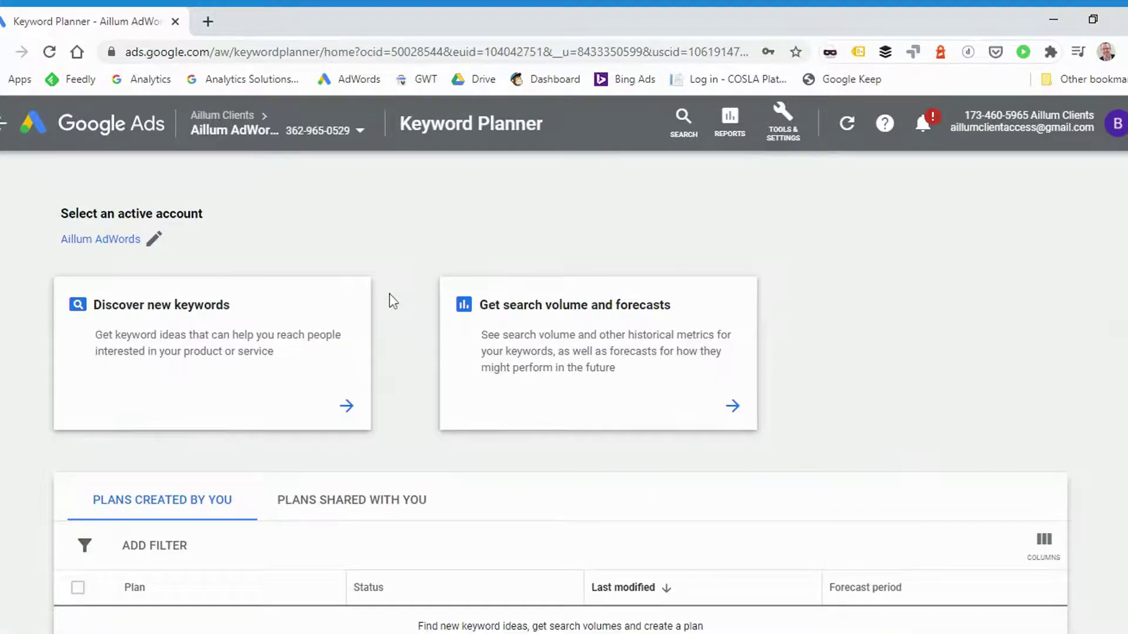
pyautogui.click(226, 331)
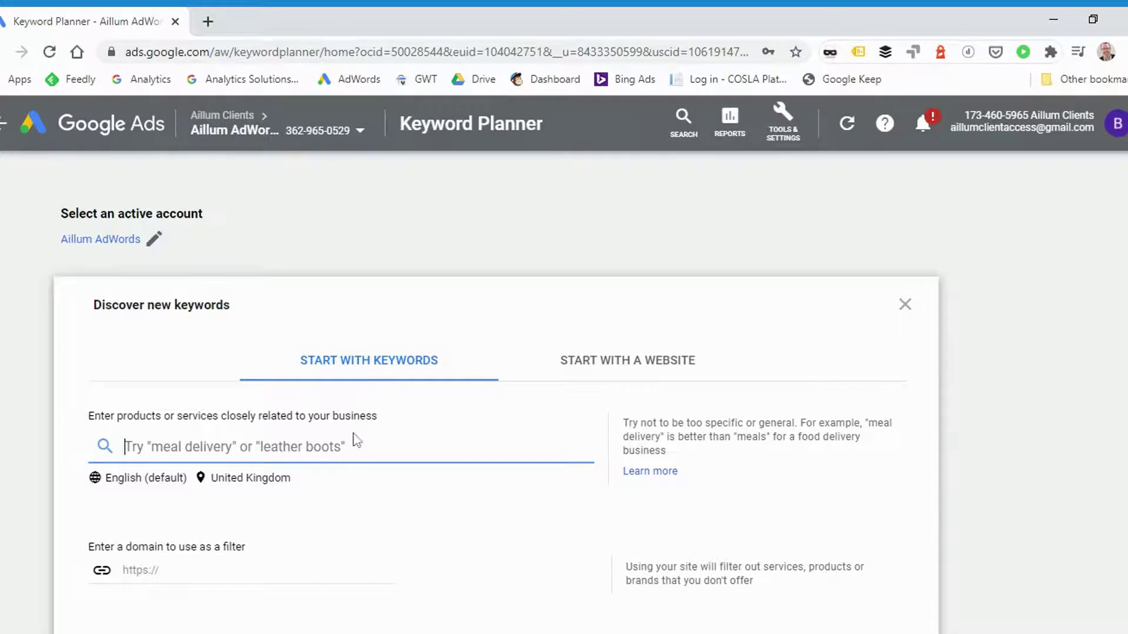
pyautogui.write('places to eat')
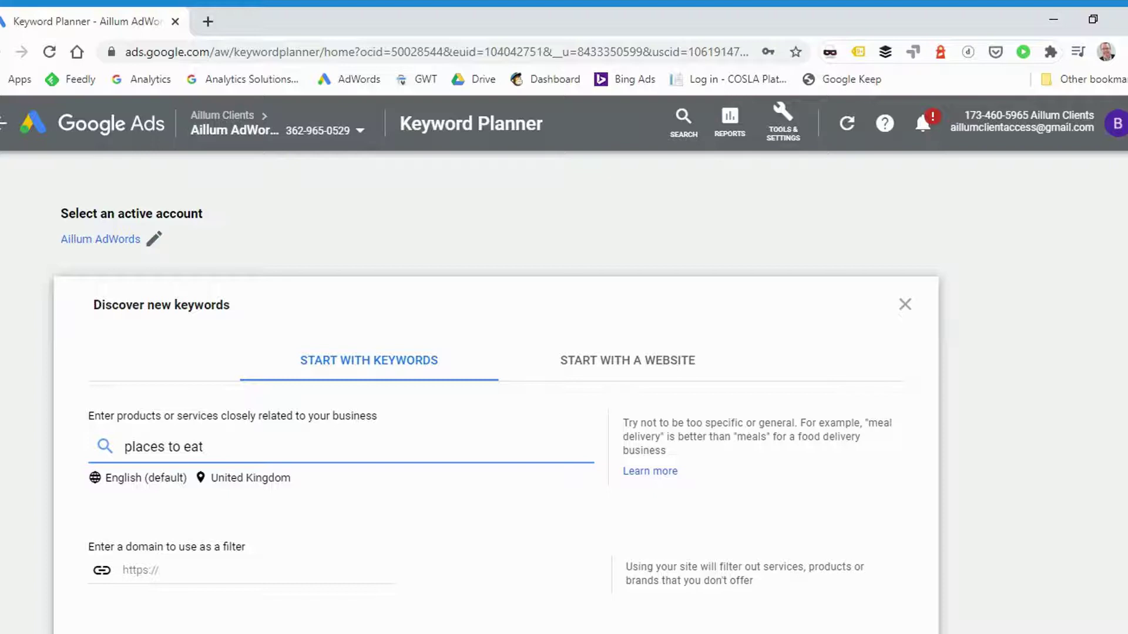
pyautogui.scroll(-1, 241, 437)
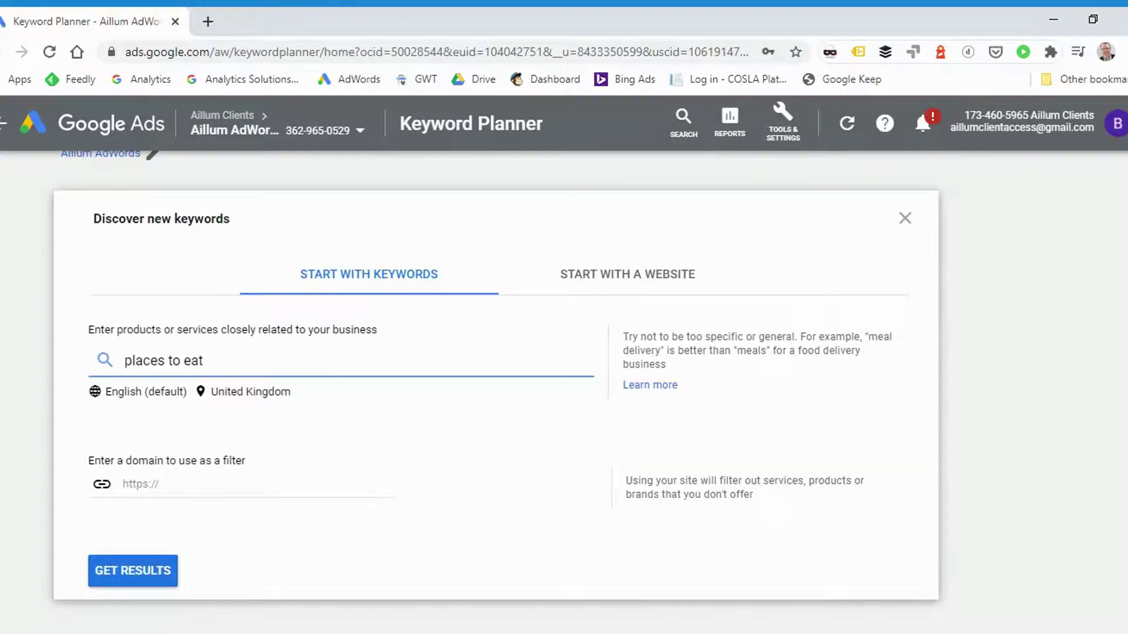
pyautogui.click(157, 571)
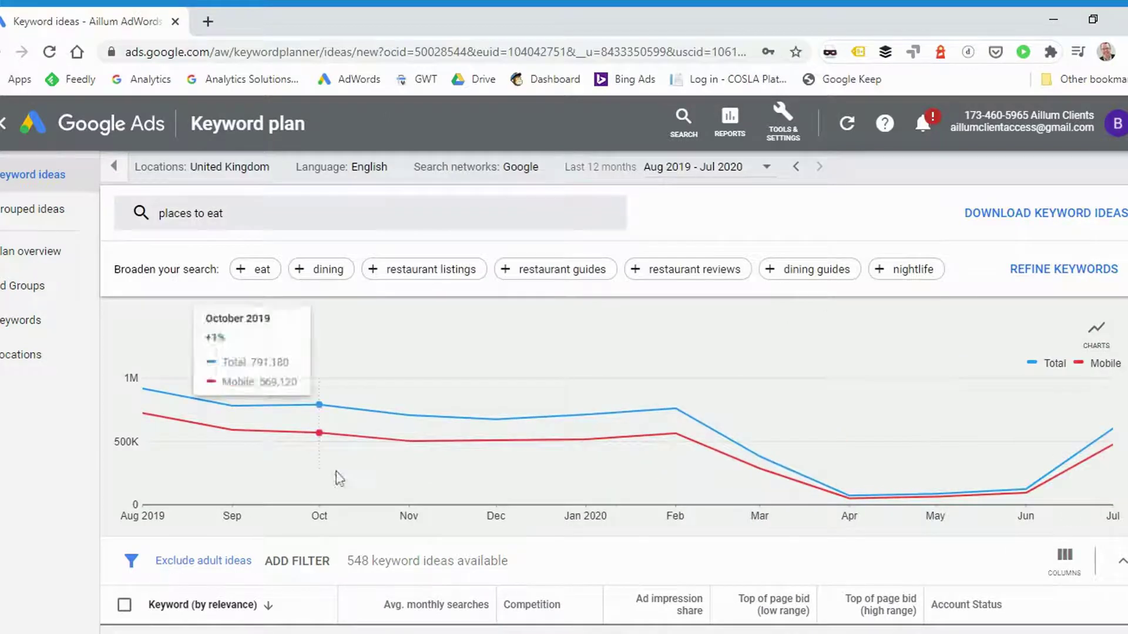
# - Examine the search trend chart and the keyword ideas for "places to eat", including average monthly searches and bid ranges, noting irrelevant terms
pyautogui.moveTo(388, 410)
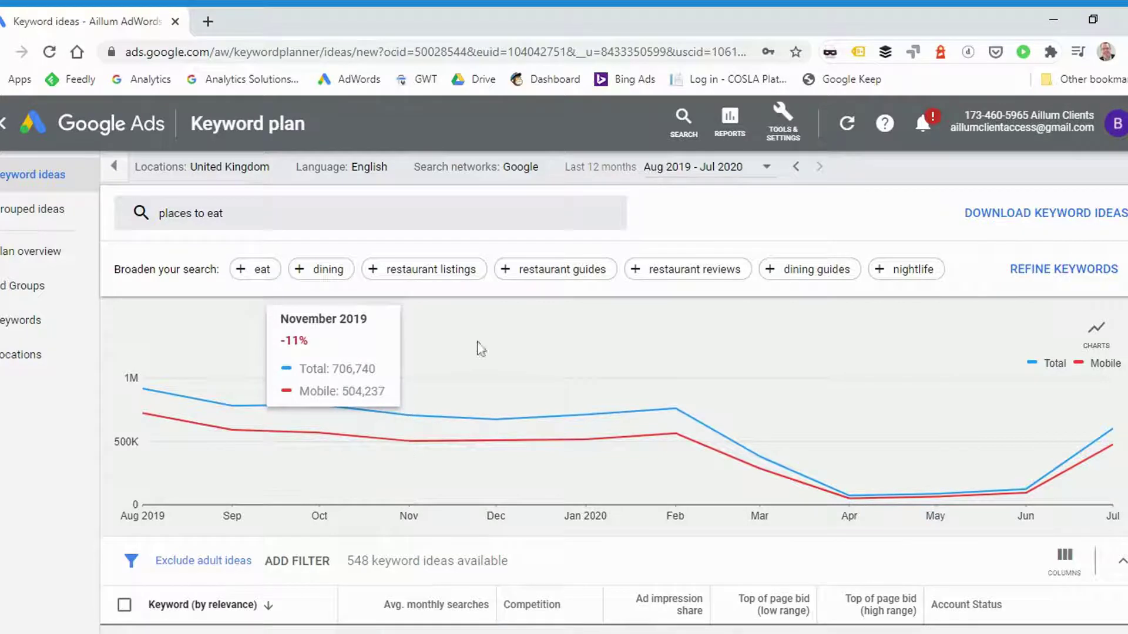
pyautogui.moveTo(481, 407)
pyautogui.scroll(-3, 370, 569)
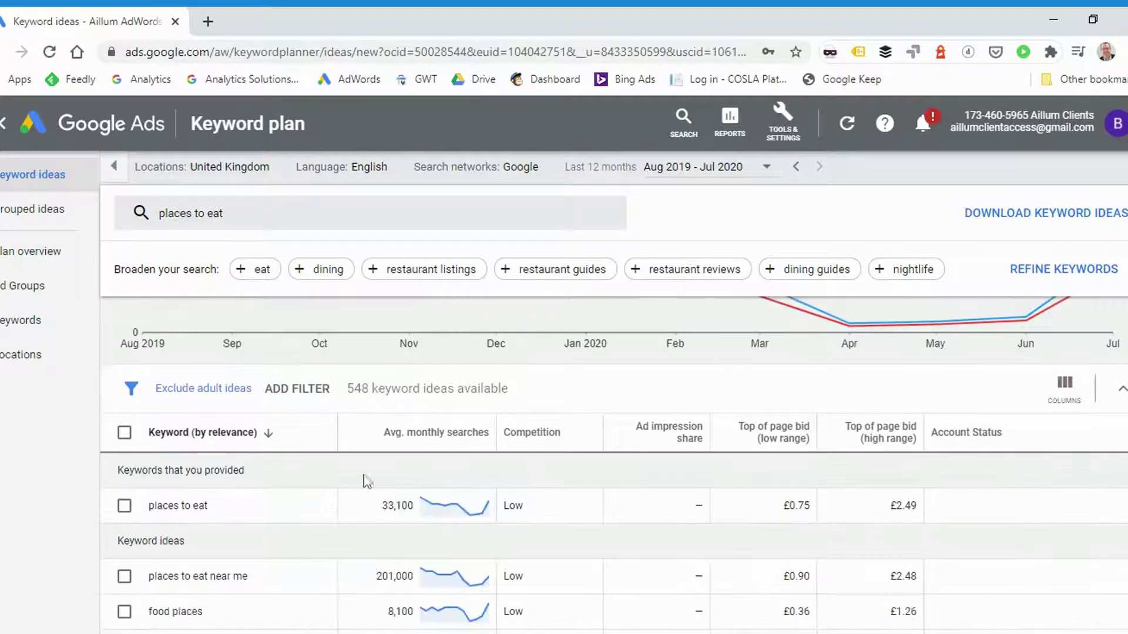
pyautogui.scroll(-1, 267, 467)
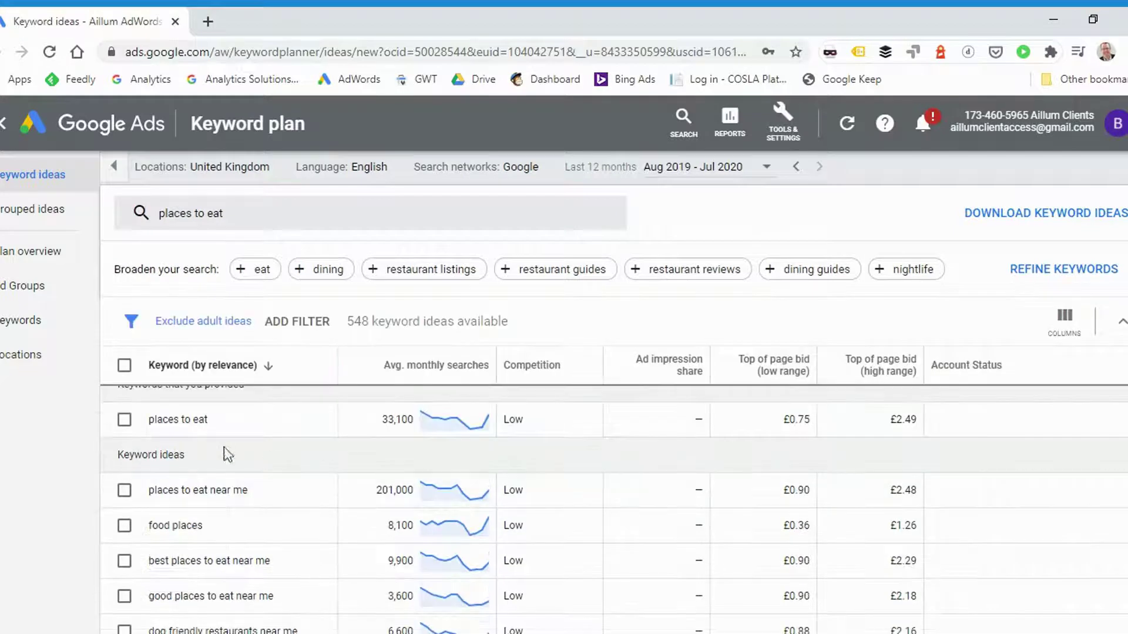
pyautogui.scroll(-3, 229, 515)
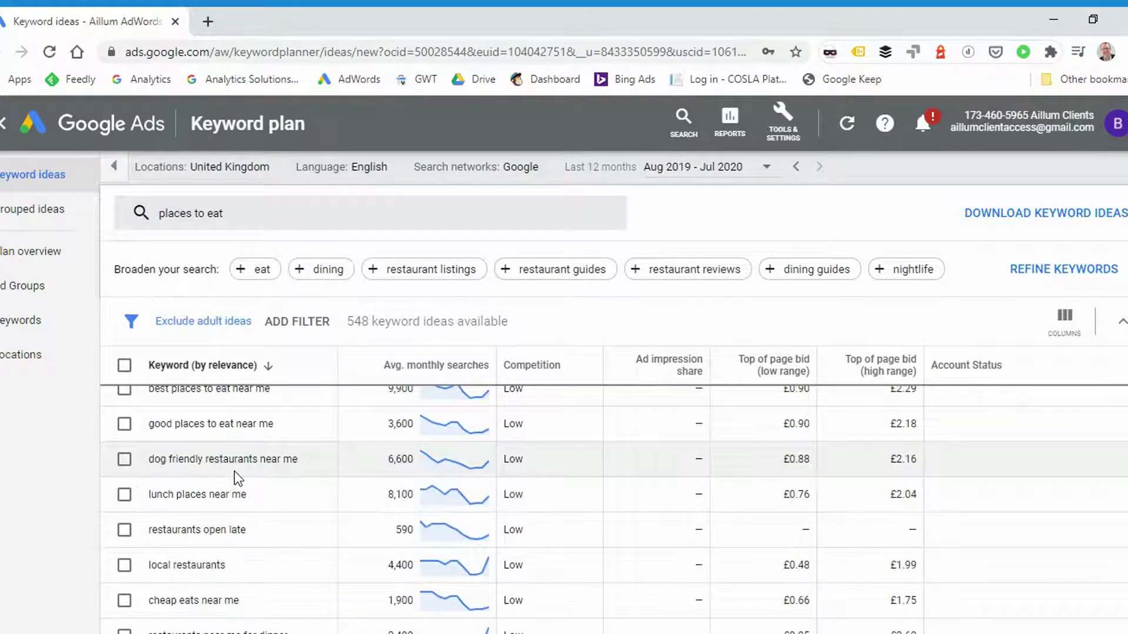
pyautogui.scroll(-2, 234, 505)
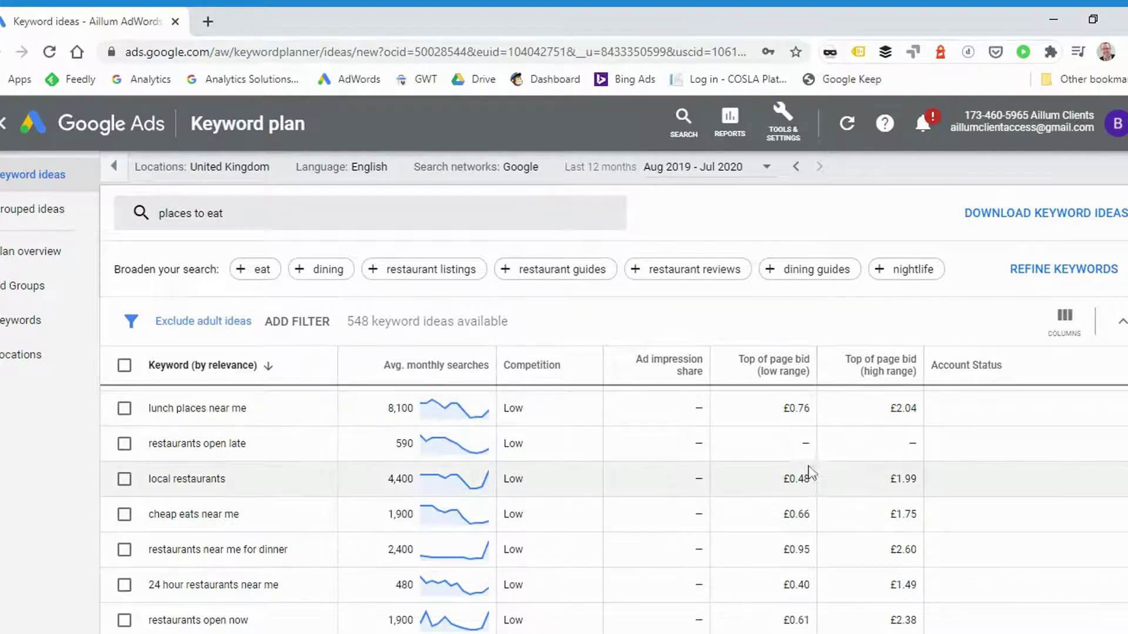
pyautogui.scroll(3, 238, 454)
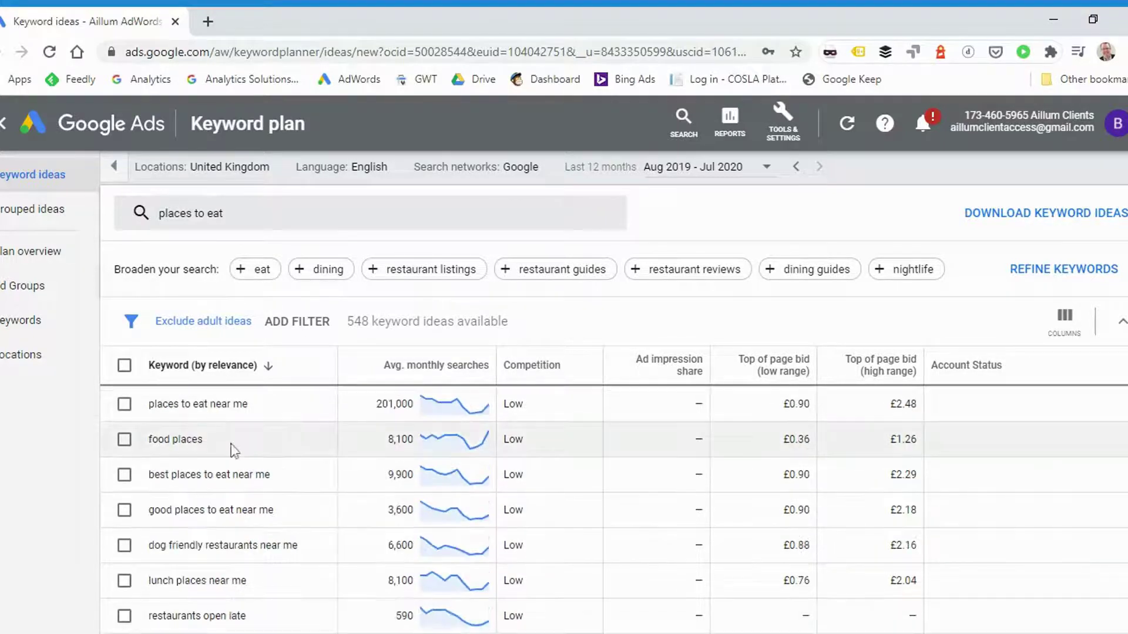
pyautogui.scroll(2, 233, 450)
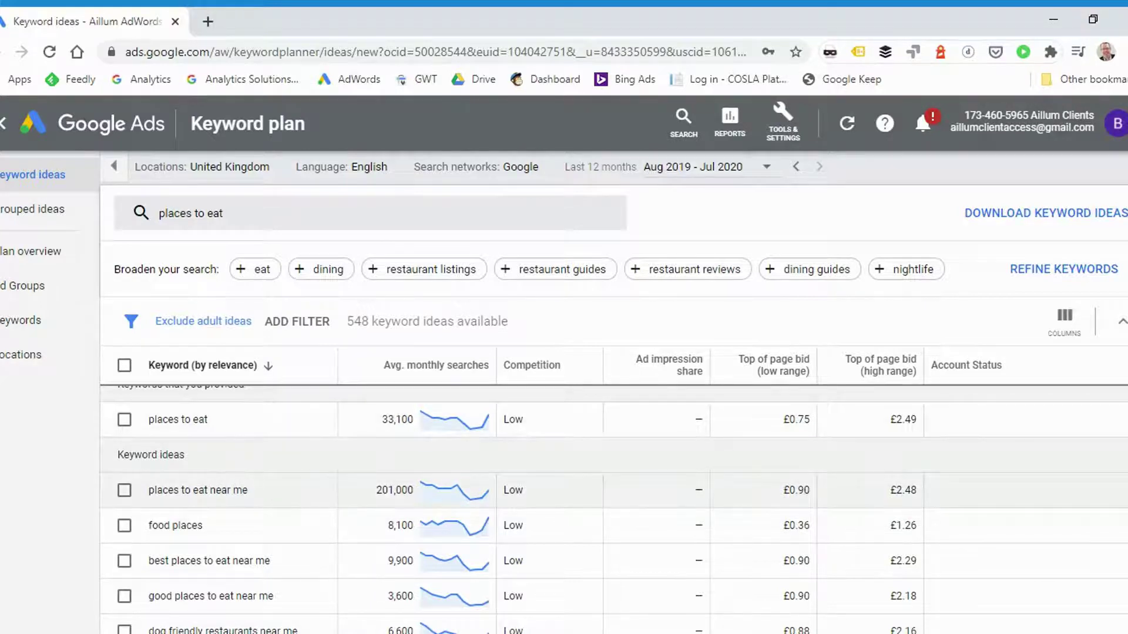
pyautogui.scroll(-2, 212, 555)
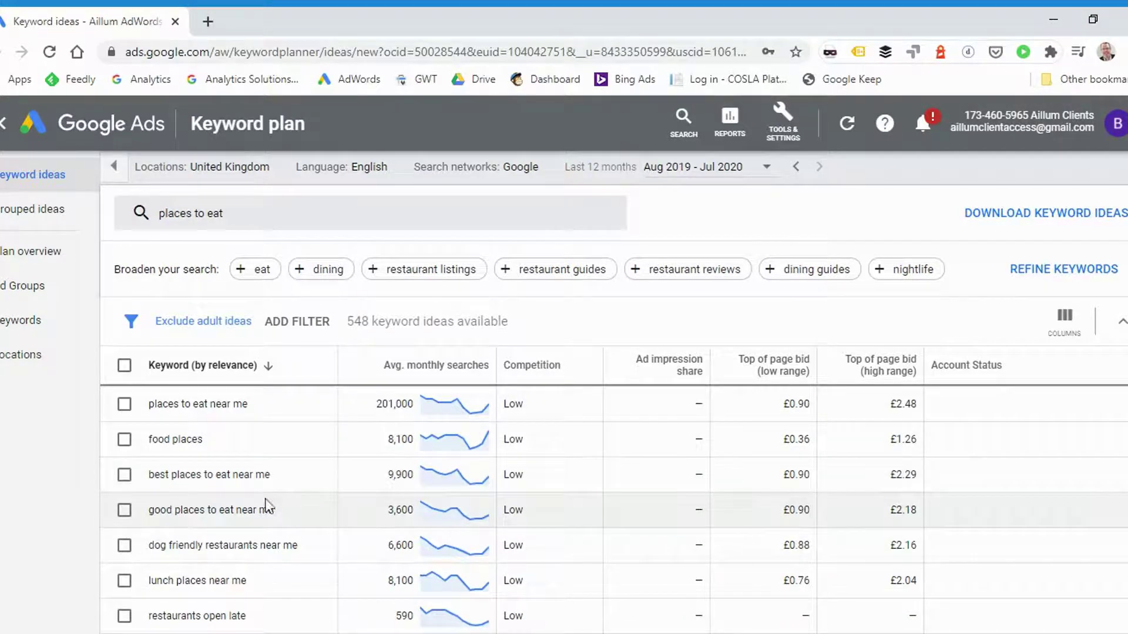
pyautogui.scroll(-2, 259, 554)
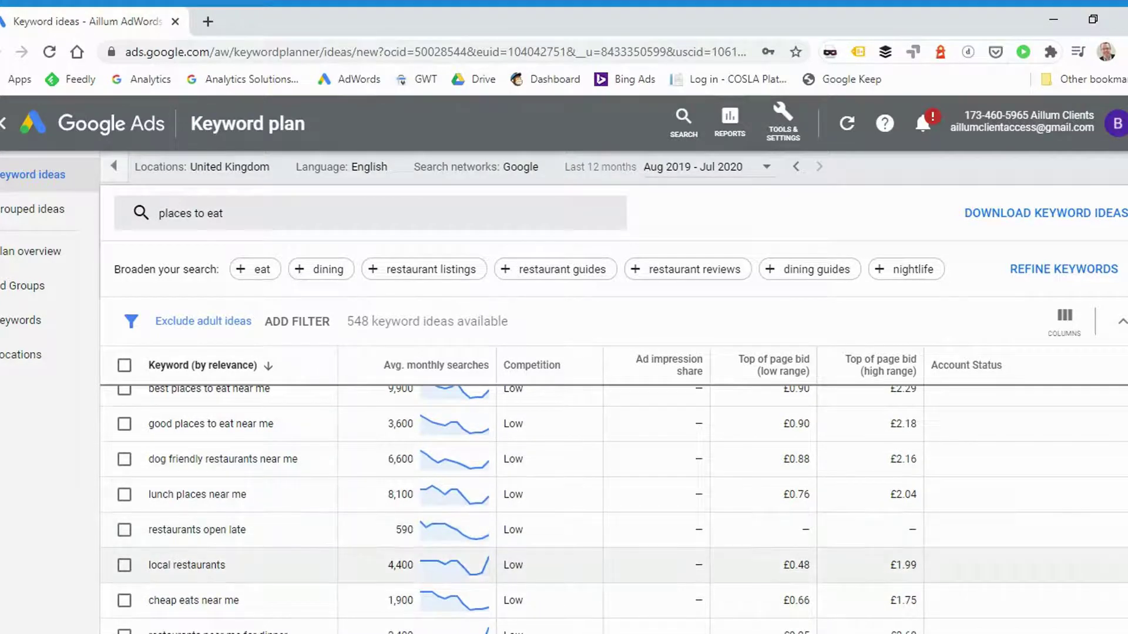
pyautogui.scroll(-2, 188, 506)
pyautogui.scroll(-2, 188, 496)
pyautogui.scroll(-2, 188, 496)
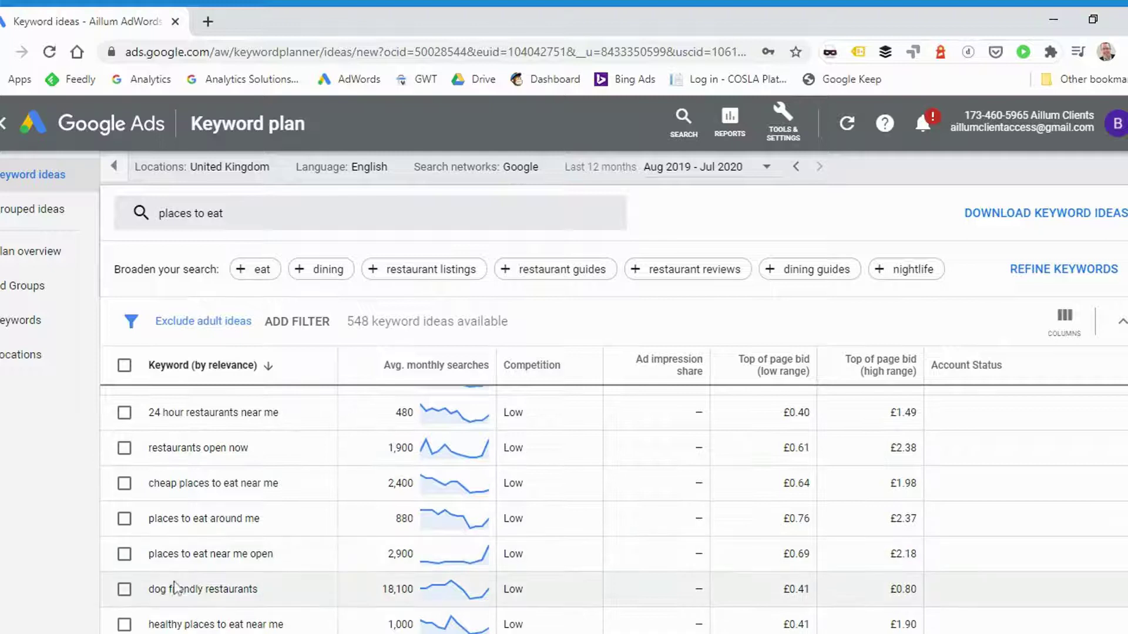
pyautogui.scroll(-2, 175, 588)
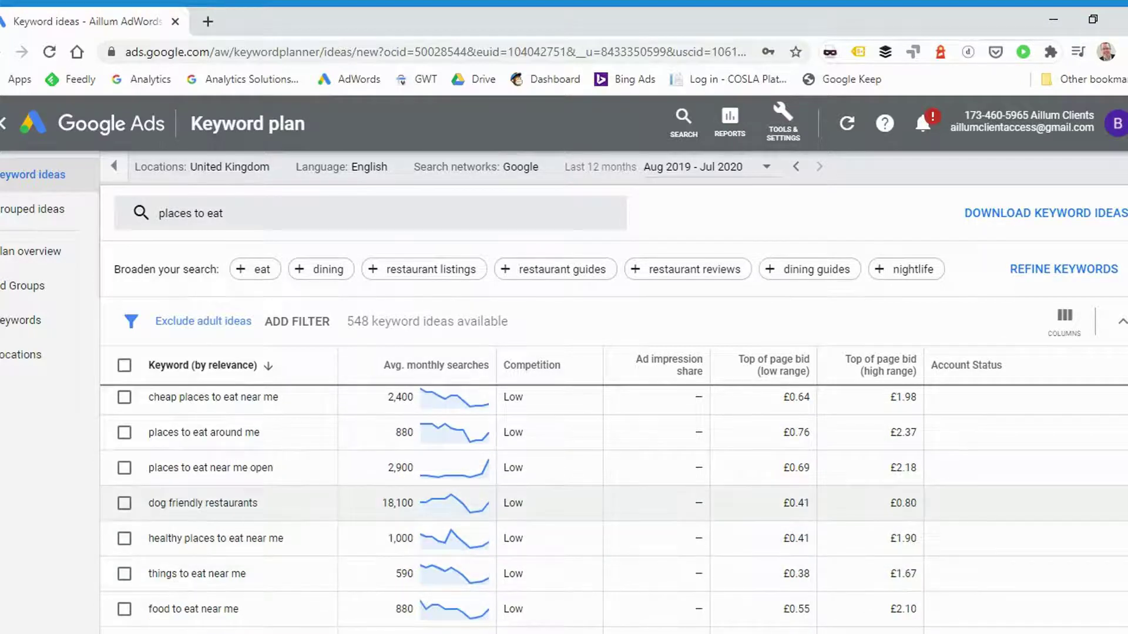
# - Filter the keyword ideas to those whose text does not contain "dog, cheap, 24 hour", using Text Match
pyautogui.click(287, 323)
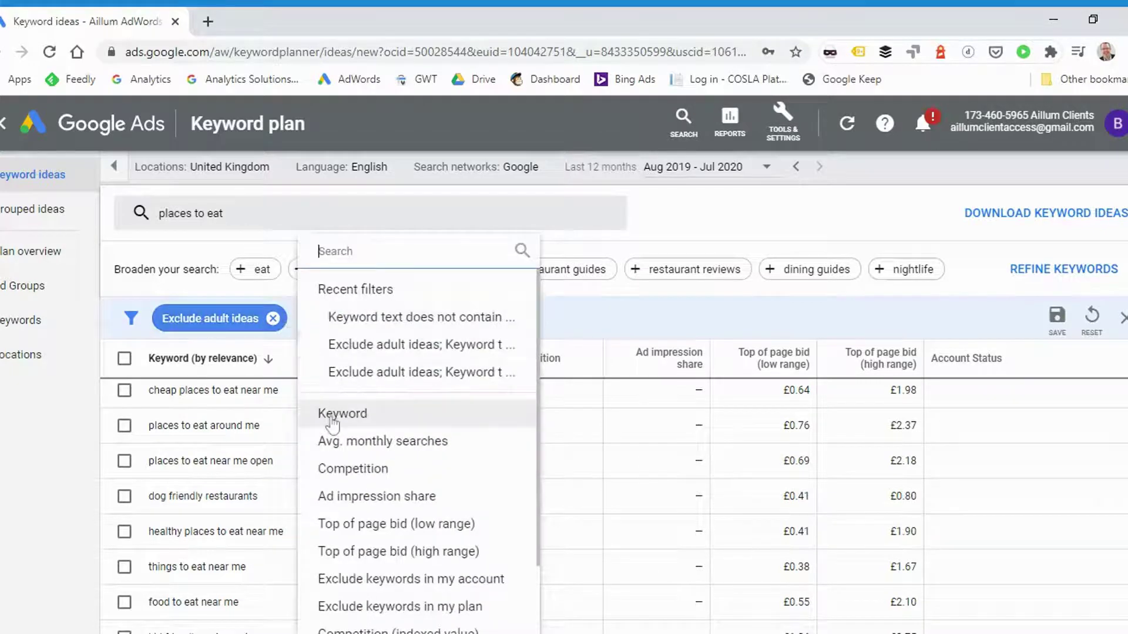
pyautogui.click(332, 418)
pyautogui.click(353, 377)
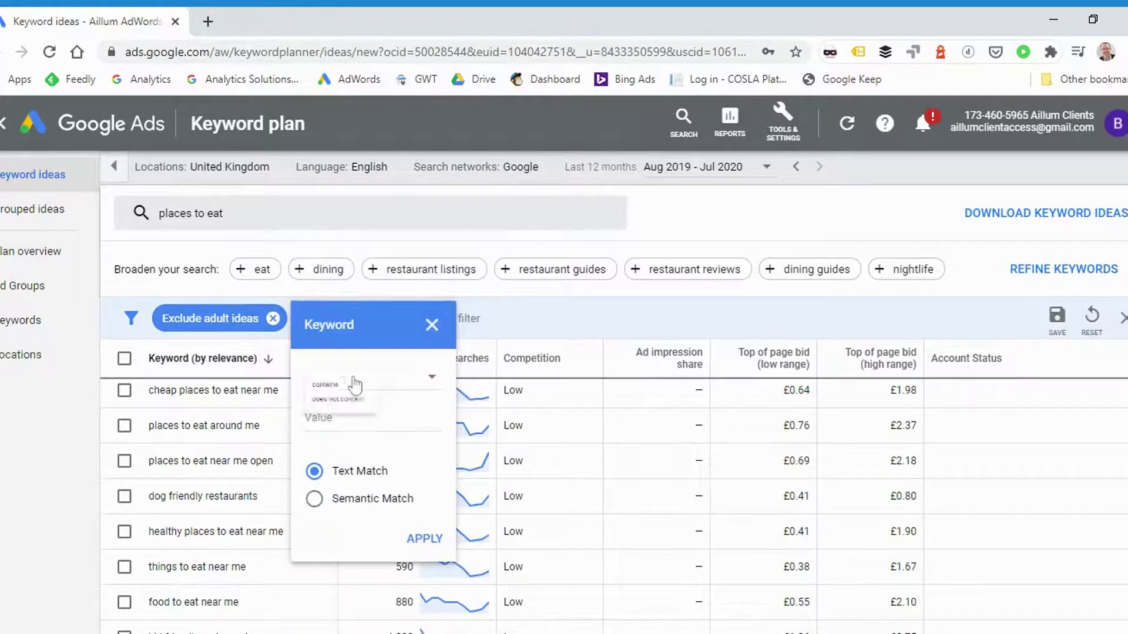
pyautogui.click(351, 424)
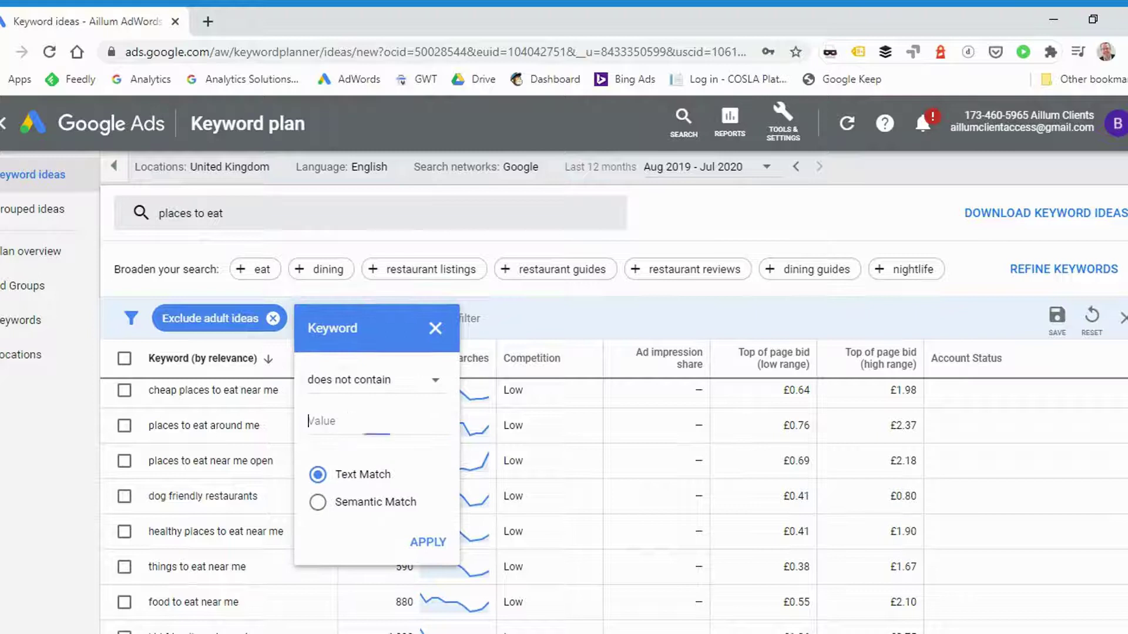
pyautogui.write('dog, ce')
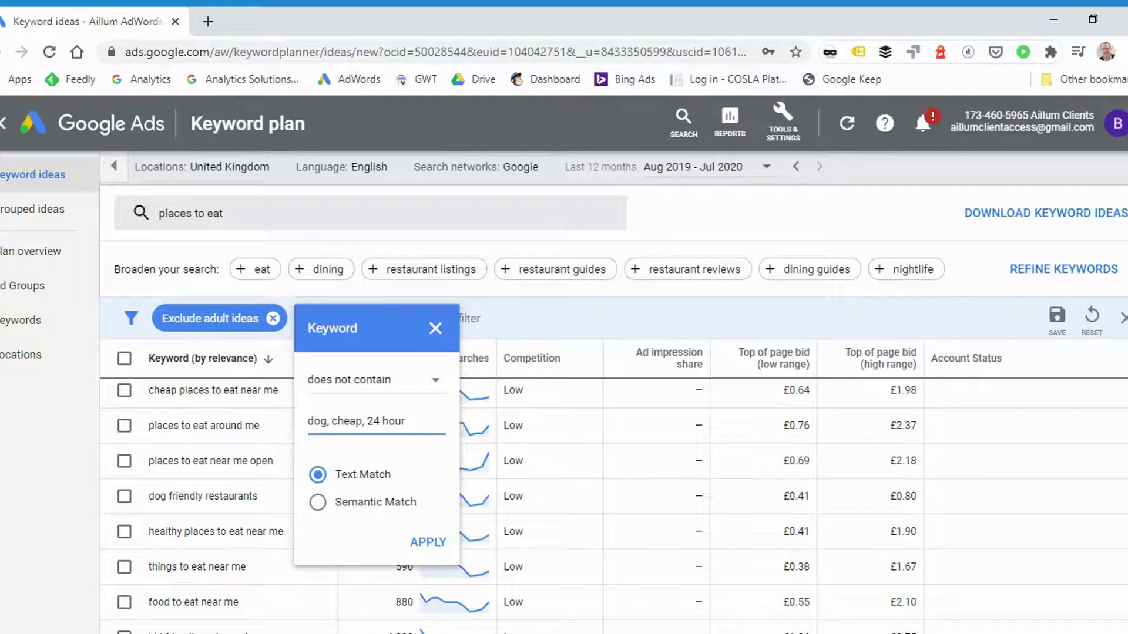
pyautogui.click(414, 542)
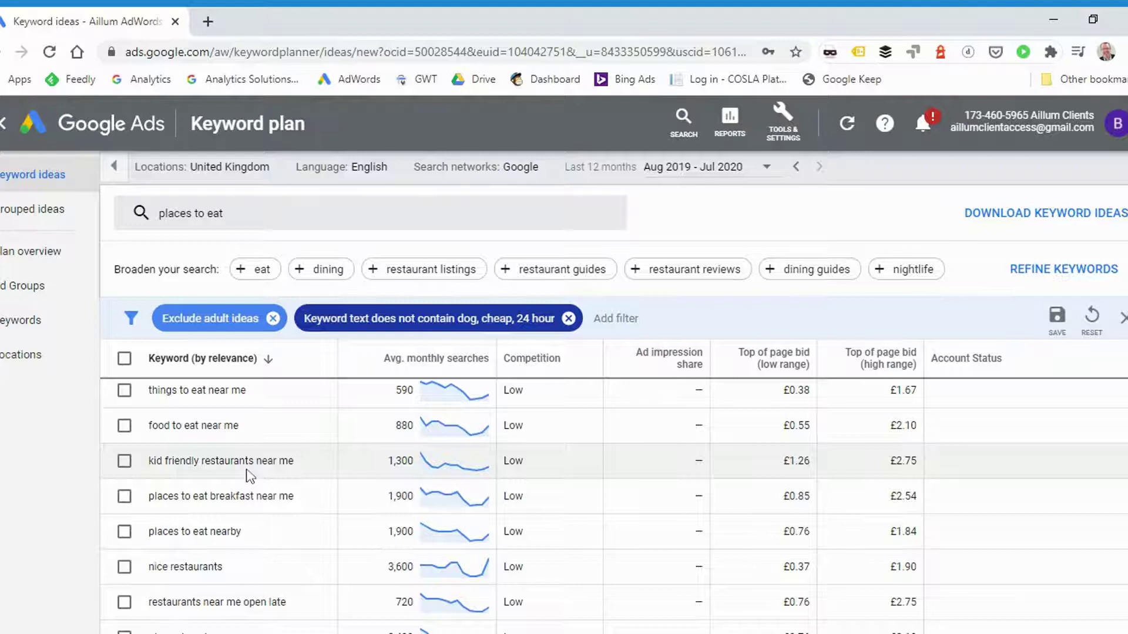
# - Select the keyword ideas "places to eat near me", "best places to eat near me" and "good places to eat near me"
pyautogui.scroll(-3, 228, 470)
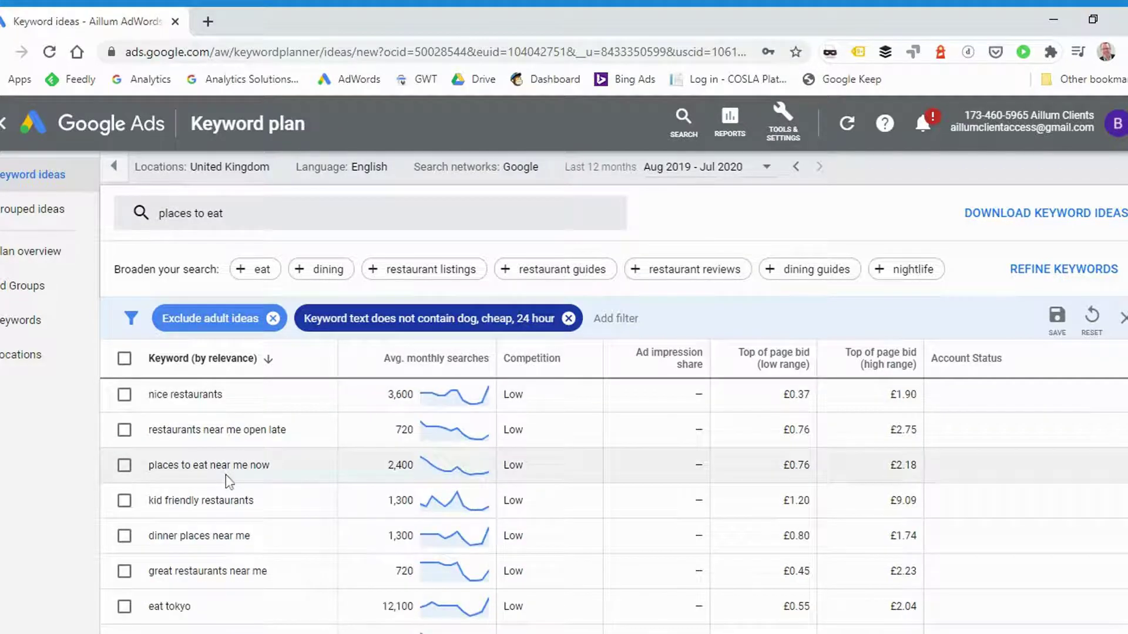
pyautogui.scroll(-2, 226, 487)
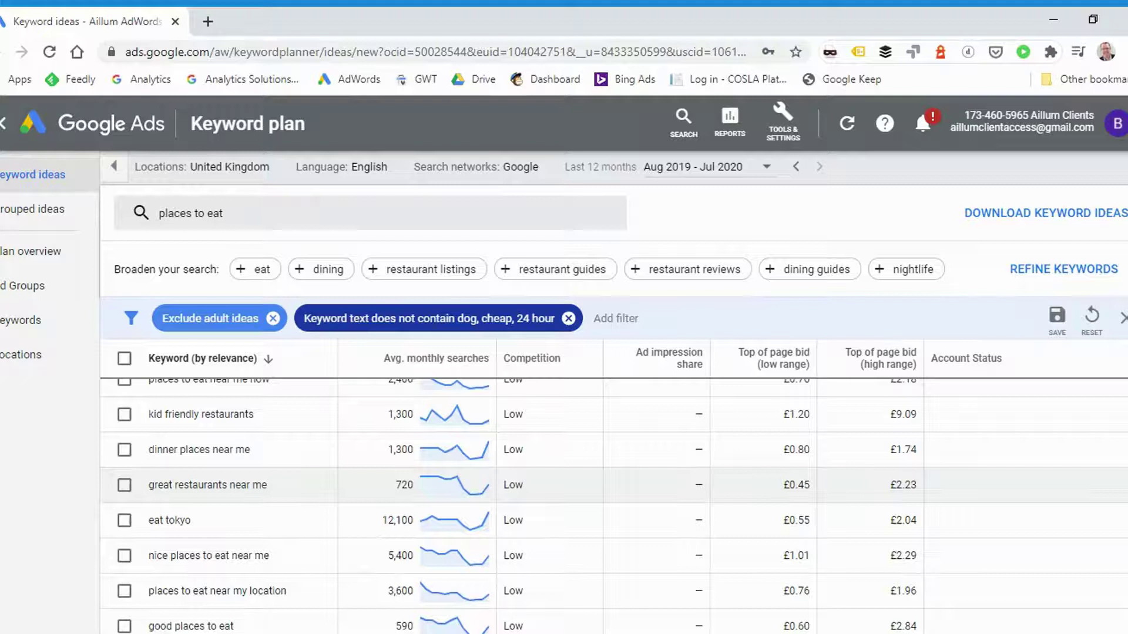
pyautogui.scroll(2, 229, 456)
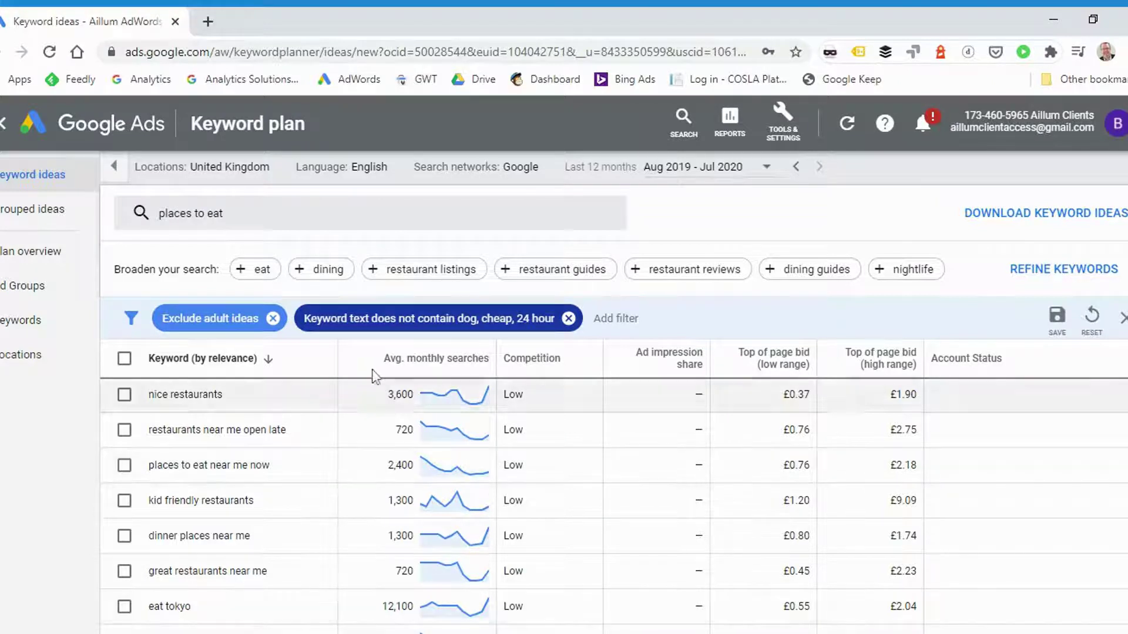
pyautogui.scroll(6, 245, 450)
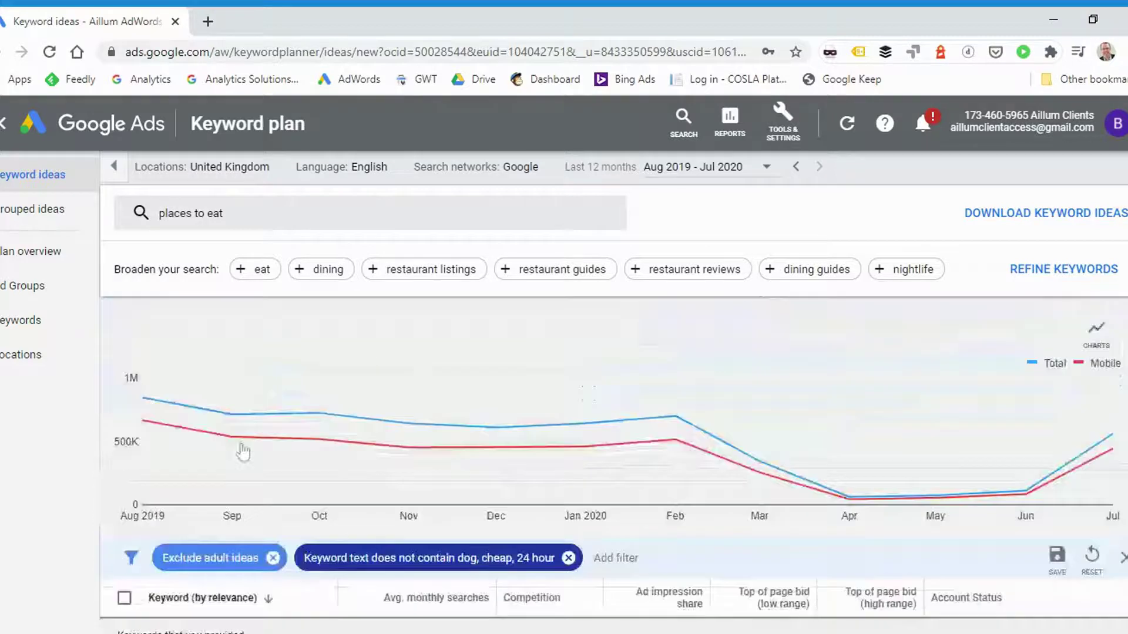
pyautogui.scroll(-4, 296, 429)
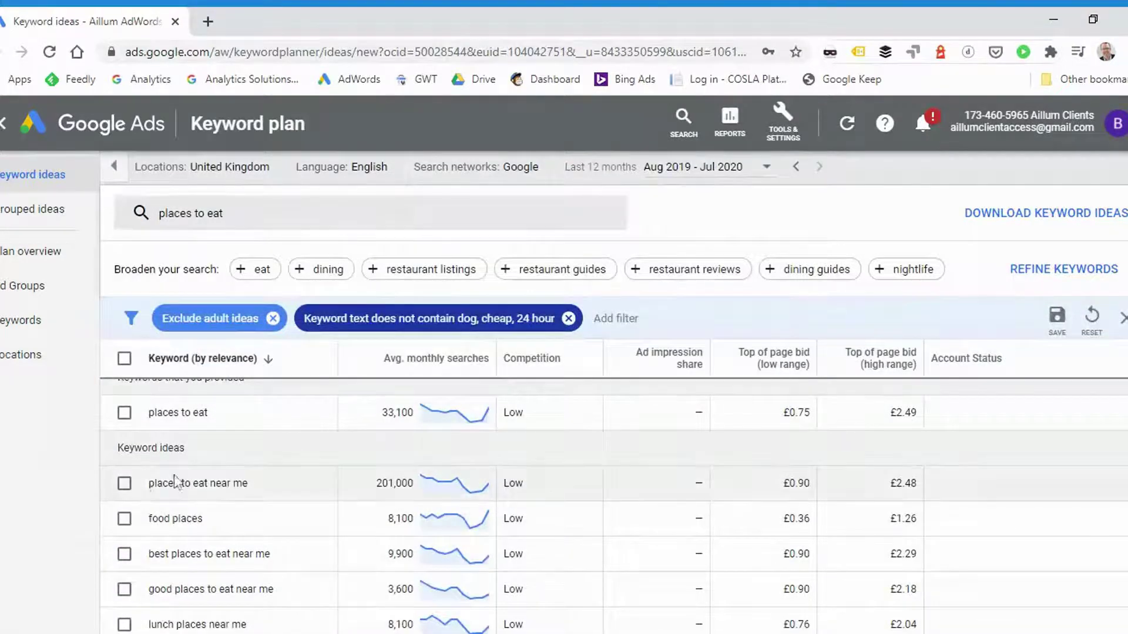
pyautogui.click(124, 483)
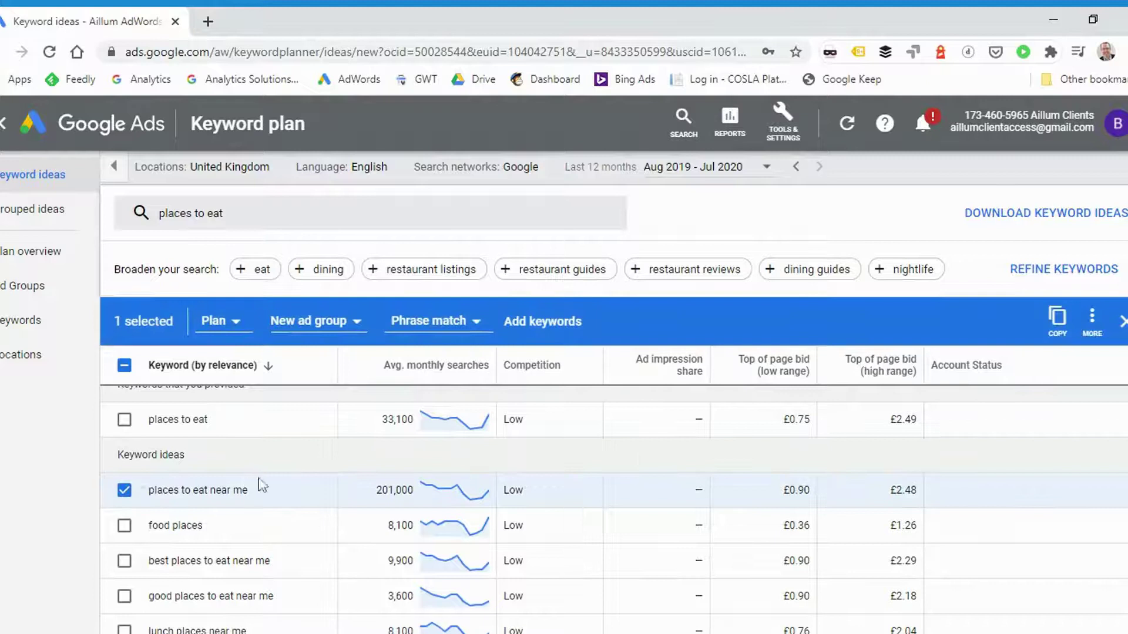
pyautogui.click(125, 563)
pyautogui.click(125, 596)
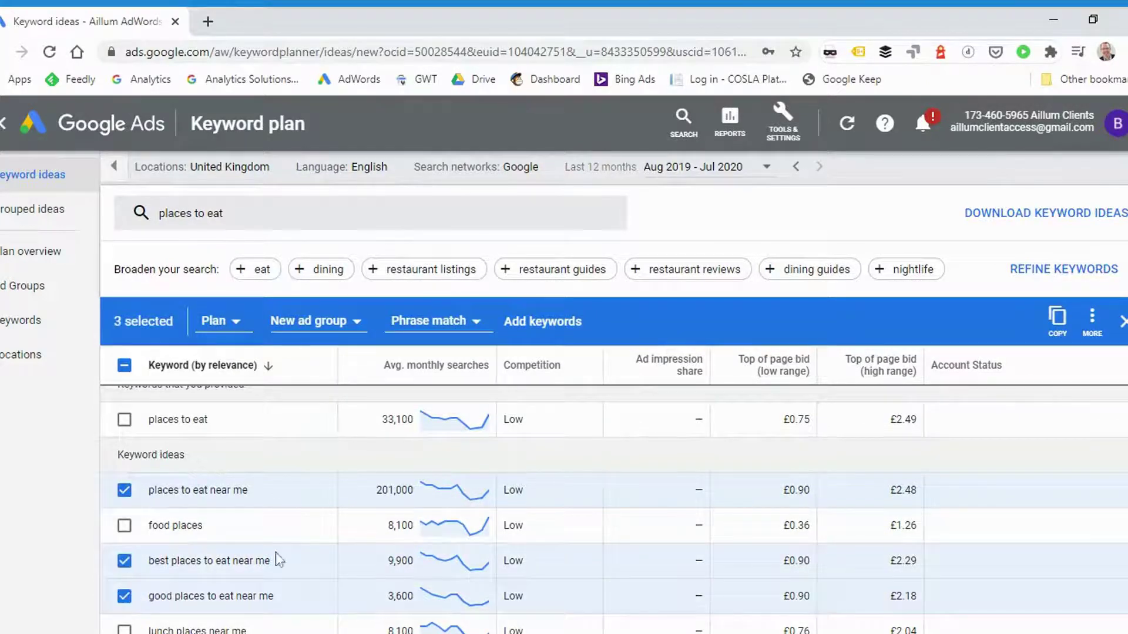
# - Add "lunch places near me", "places to eat near me open" and "places to eat around me" to the keyword selection
pyautogui.scroll(-1, 282, 558)
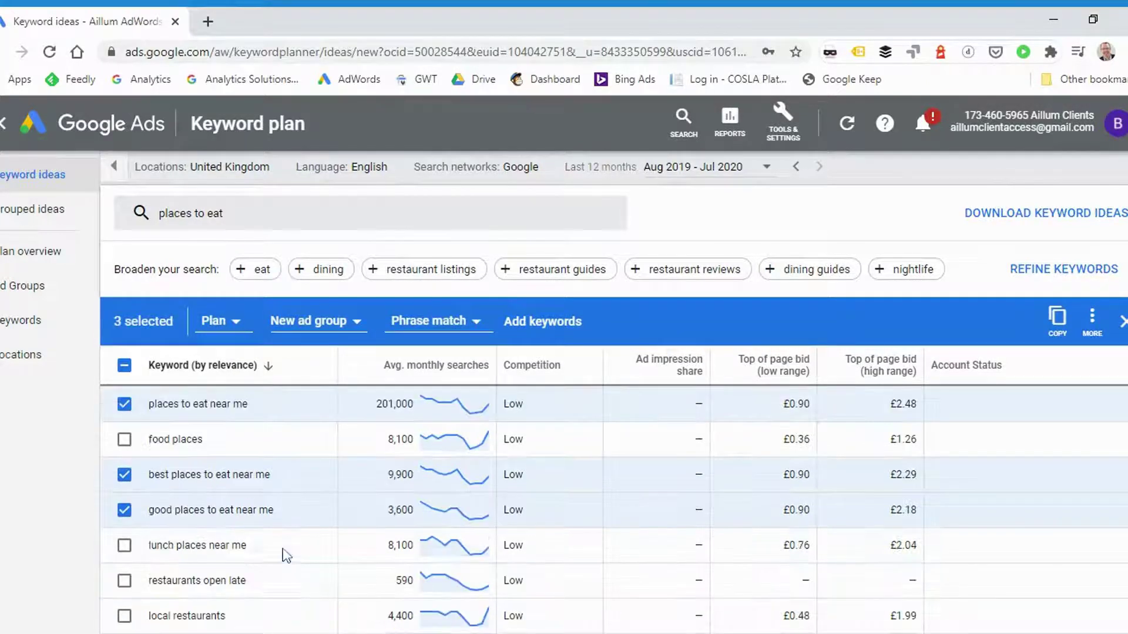
pyautogui.click(124, 547)
pyautogui.scroll(-1, 241, 549)
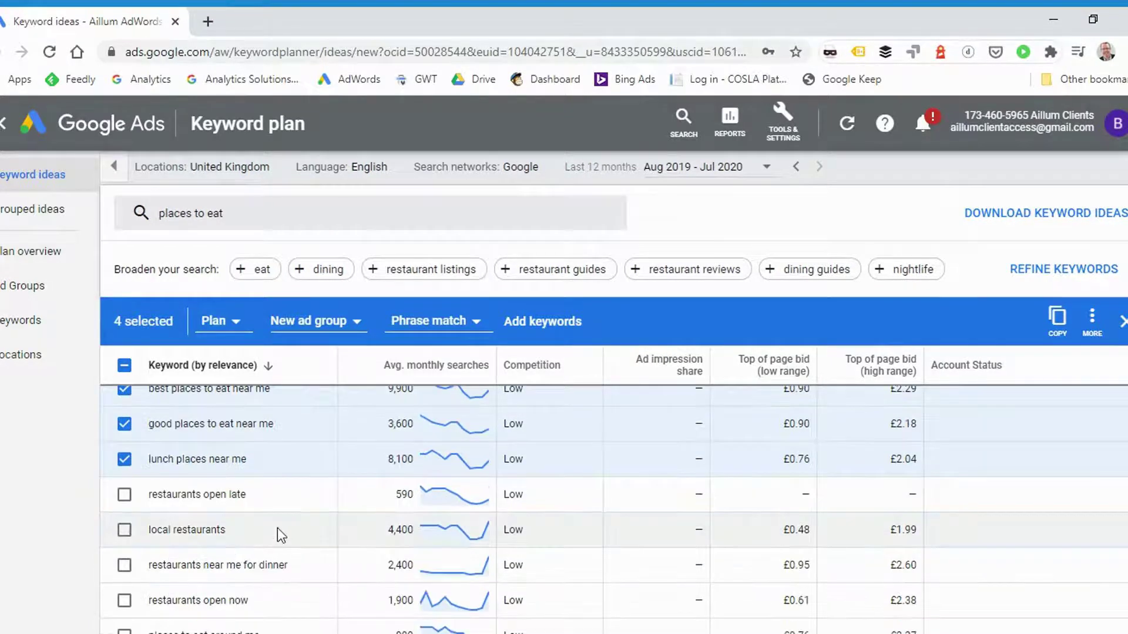
pyautogui.scroll(-1, 277, 527)
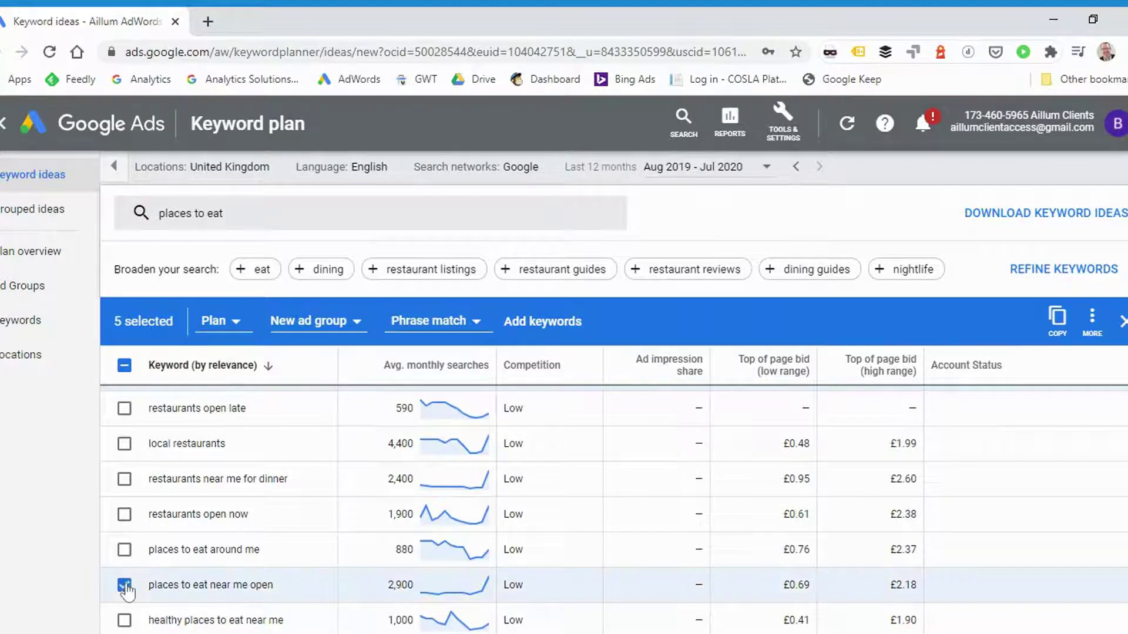
pyautogui.click(125, 555)
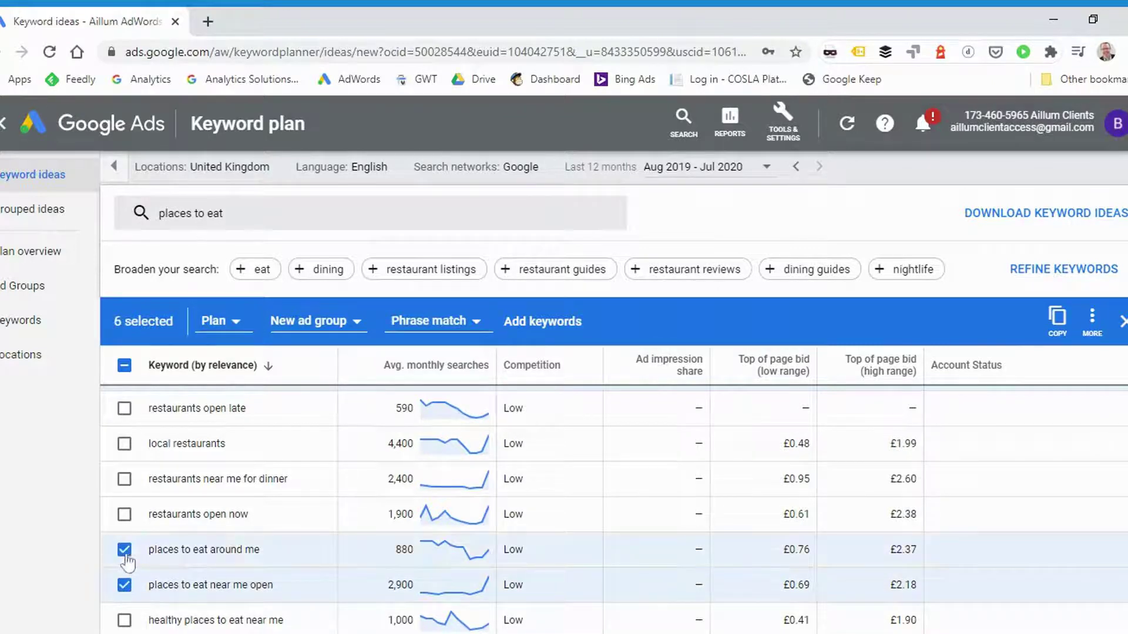
pyautogui.scroll(-3, 244, 535)
pyautogui.scroll(5, 243, 535)
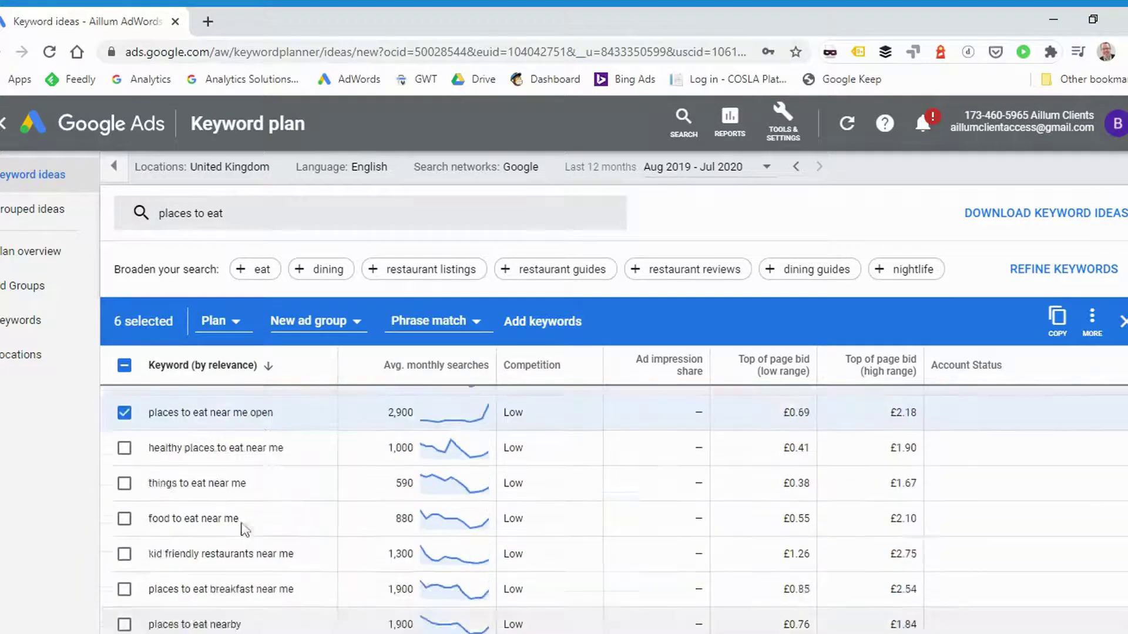
pyautogui.scroll(2, 243, 506)
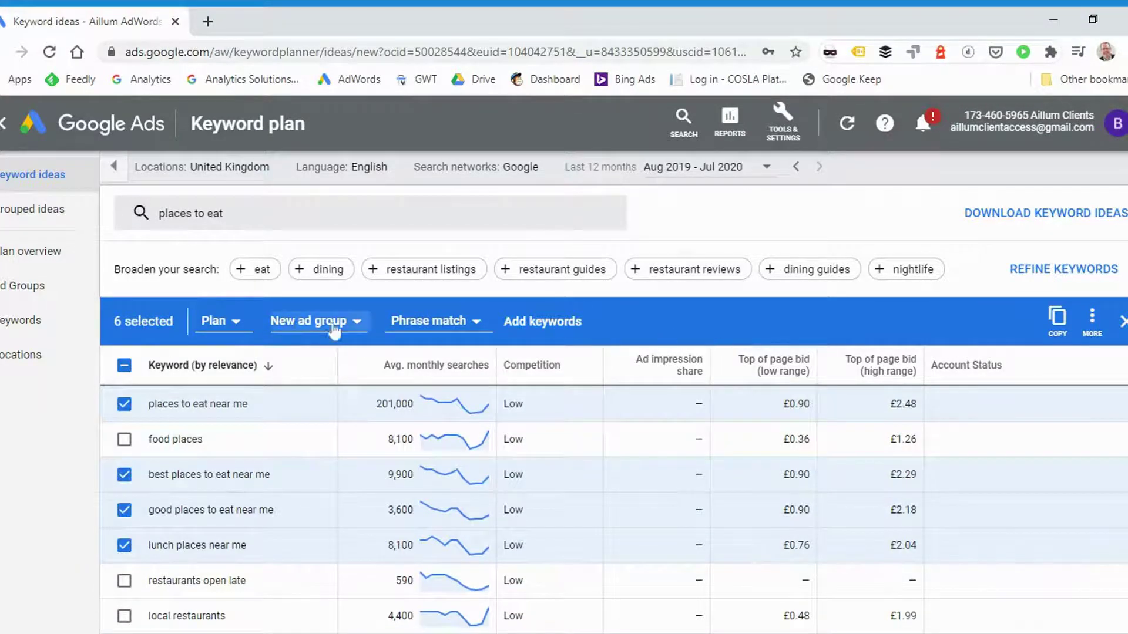
# - Keep Plan as the destination for the selected keywords and create a new ad group named "Places to Eat"
pyautogui.click(228, 329)
pyautogui.click(228, 330)
pyautogui.click(219, 324)
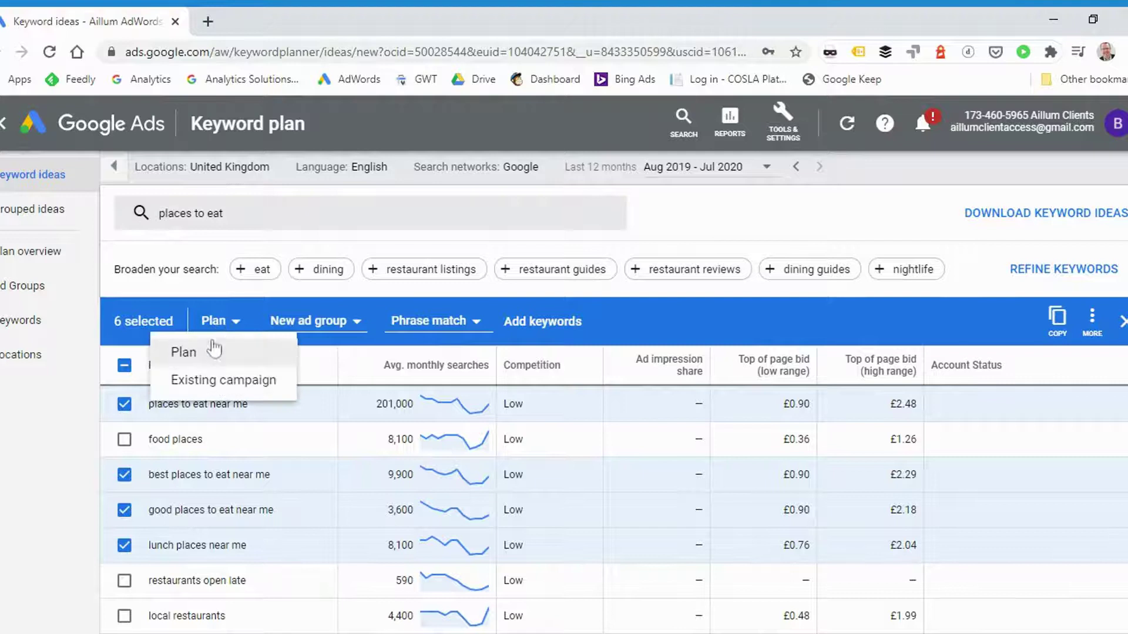
pyautogui.click(220, 324)
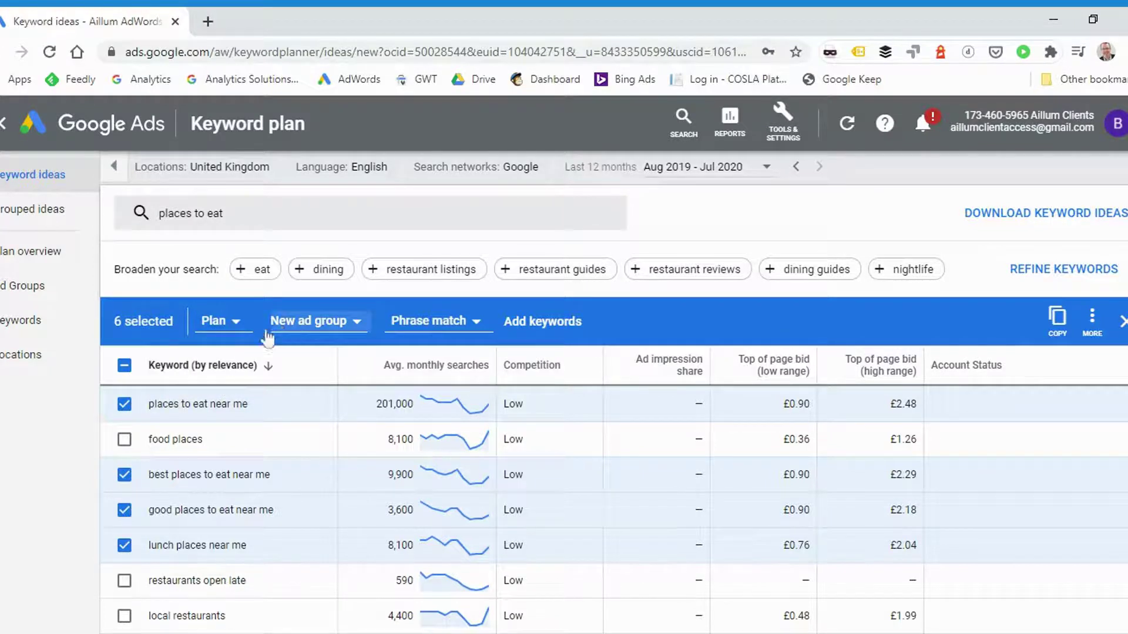
pyautogui.click(328, 322)
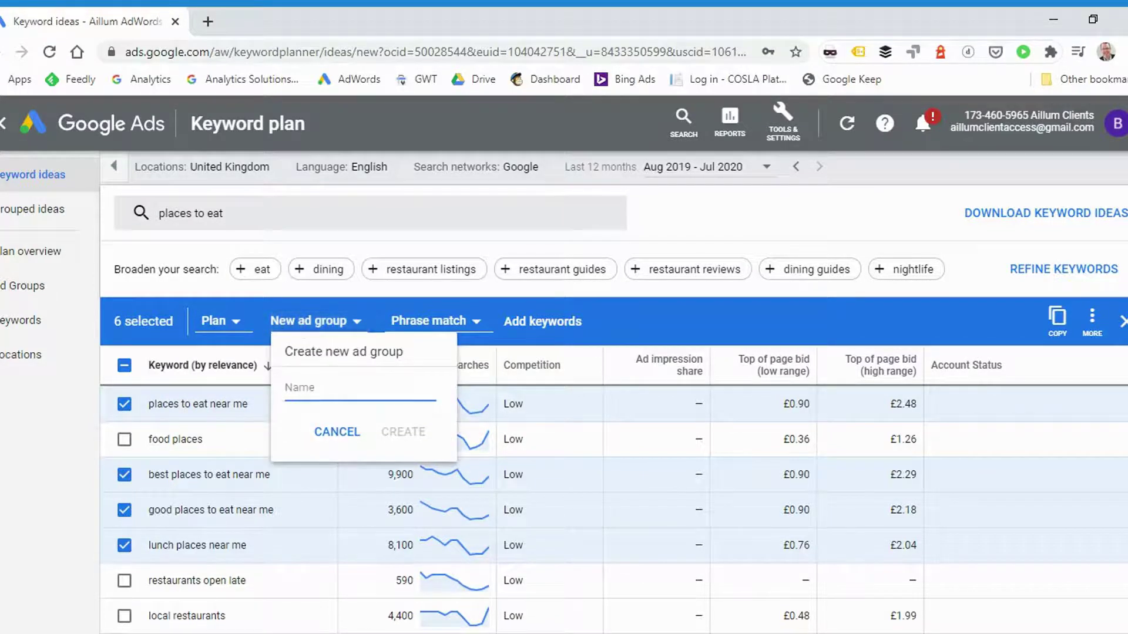
pyautogui.write('Places to Eat')
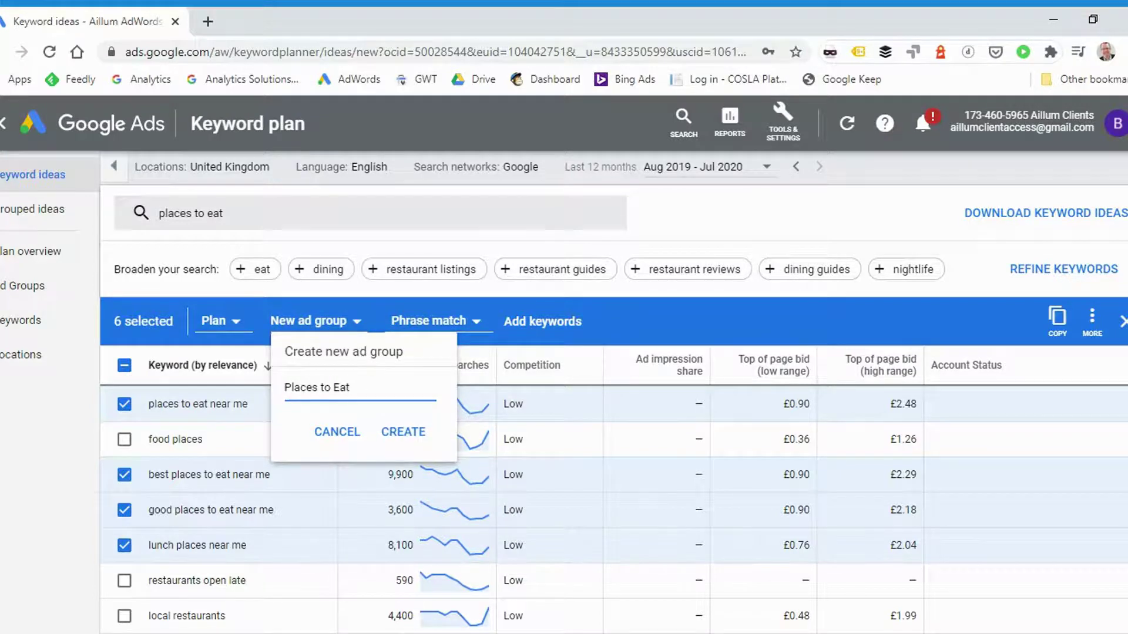
pyautogui.click(402, 435)
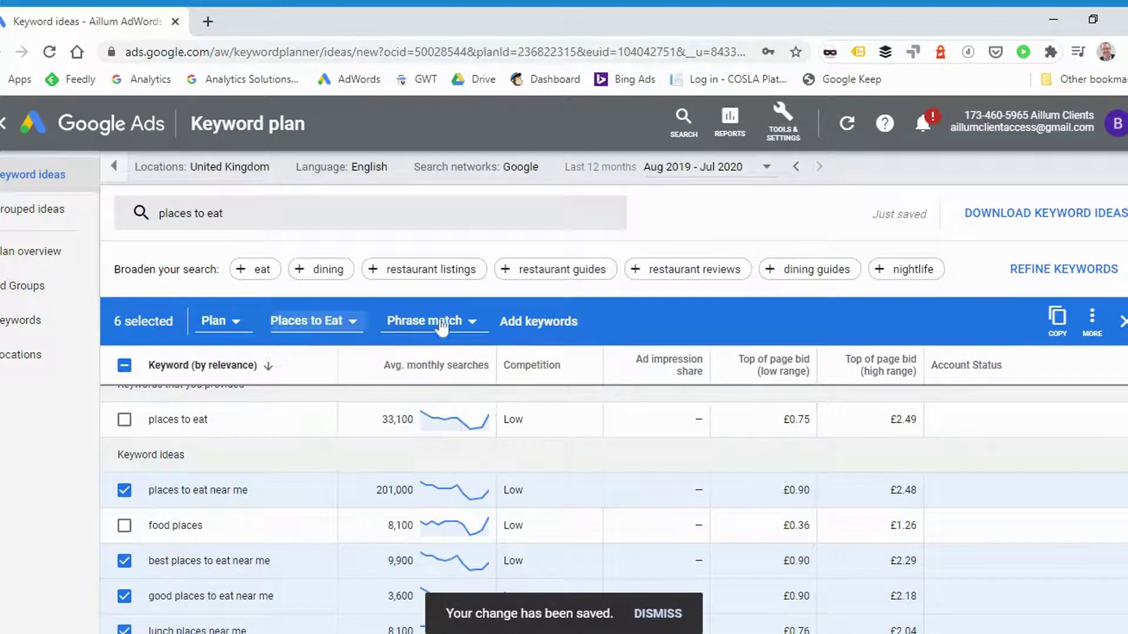
# - Add the six selected keywords to the "Places to Eat" ad group in the plan as Phrase match
pyautogui.click(442, 327)
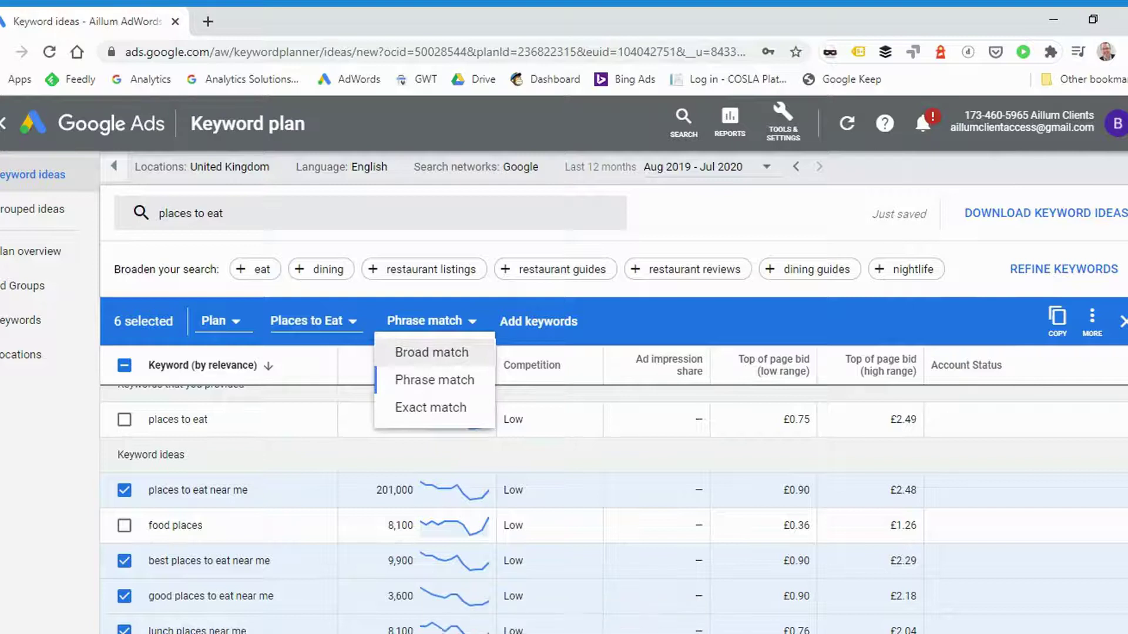
pyautogui.click(447, 385)
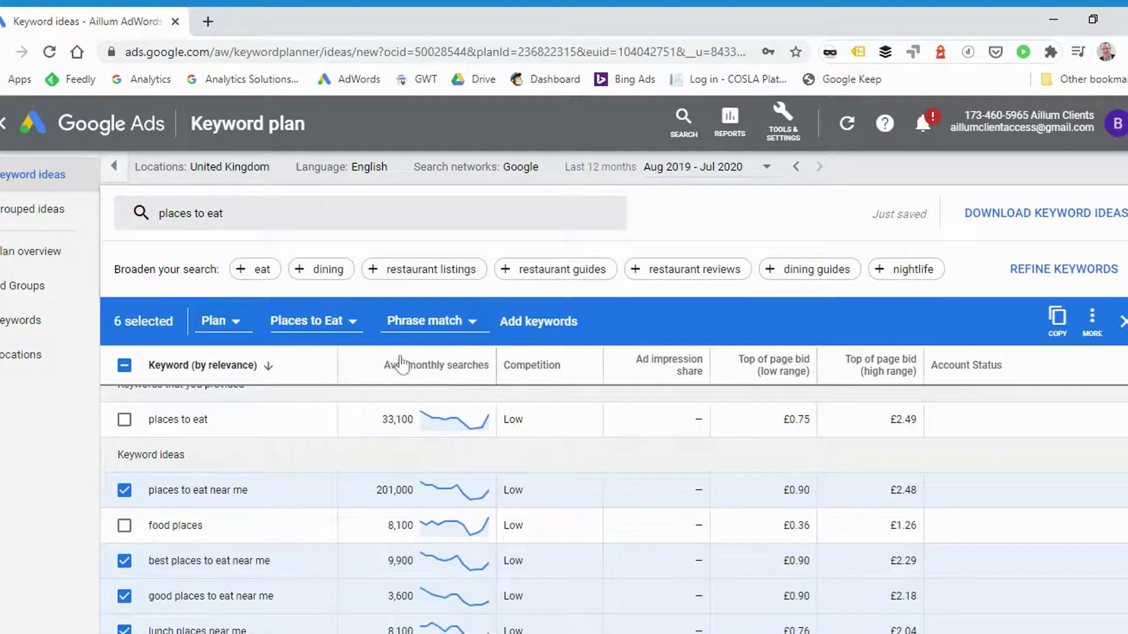
pyautogui.click(529, 327)
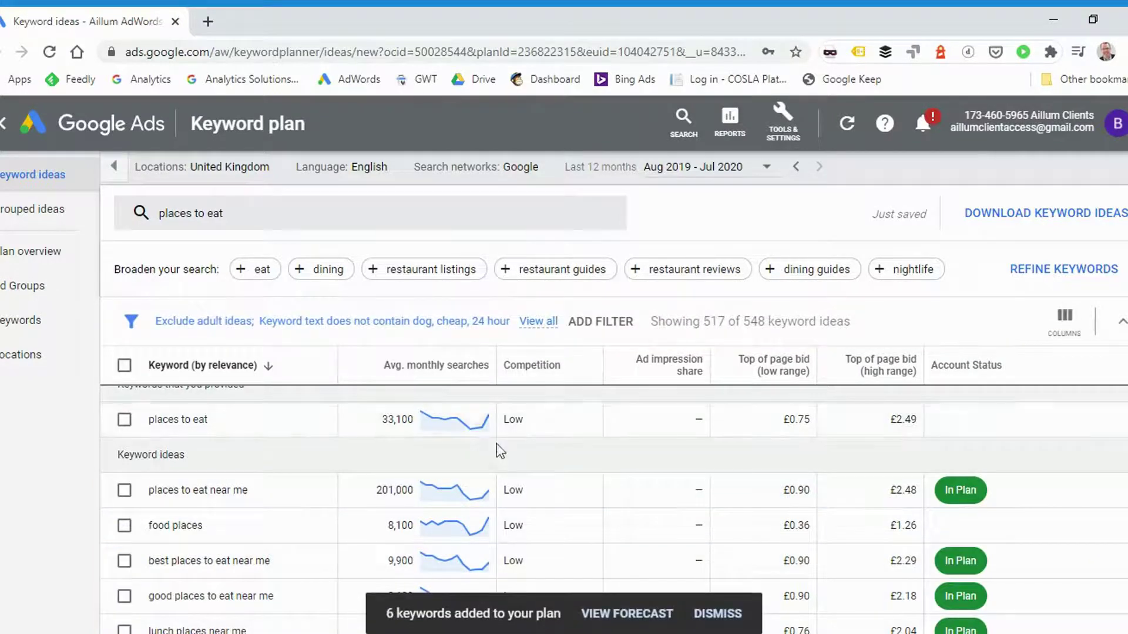
pyautogui.scroll(-5, 529, 454)
pyautogui.scroll(5, 529, 464)
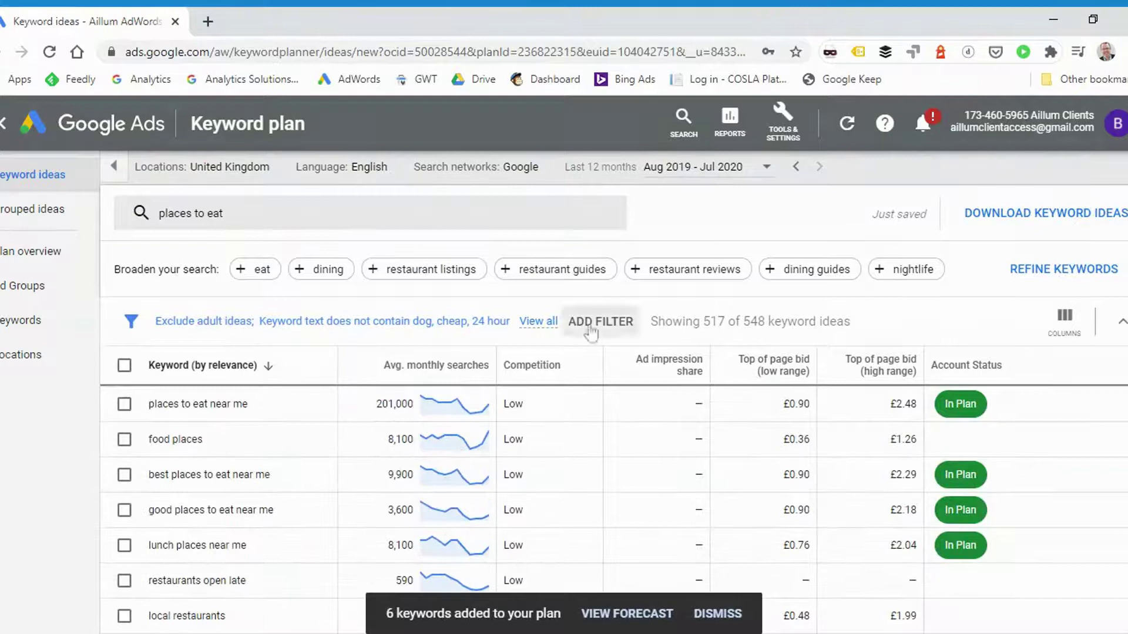
# - Open the plan overview and review its click and cost forecast, keywords, yearly forecast, devices and locations
pyautogui.click(16, 250)
pyautogui.click(24, 253)
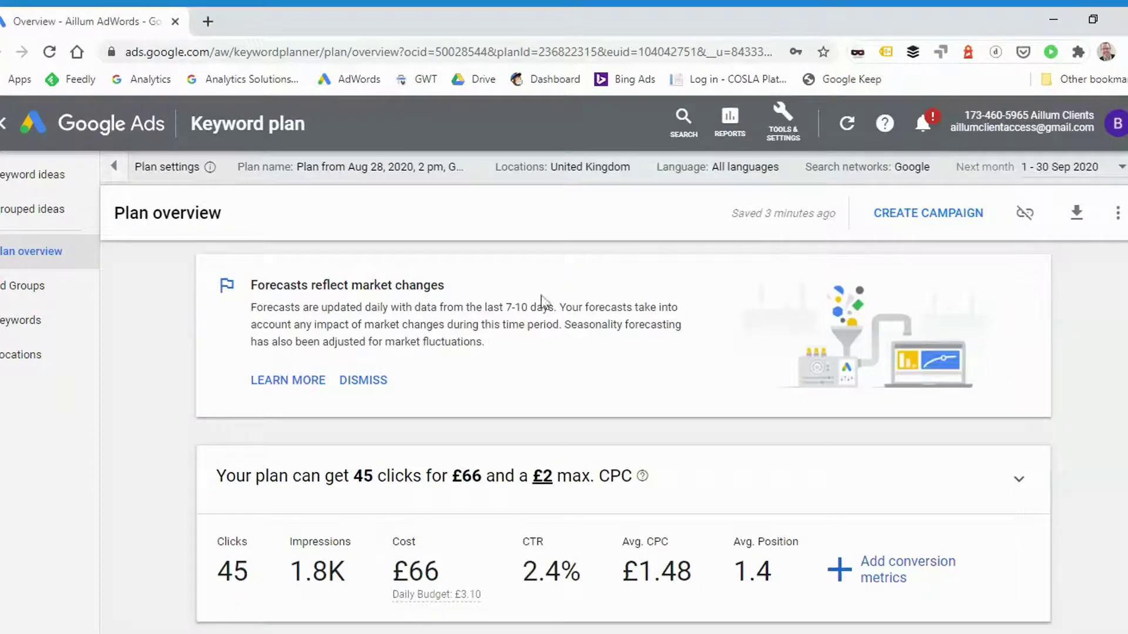
pyautogui.scroll(-1, 620, 422)
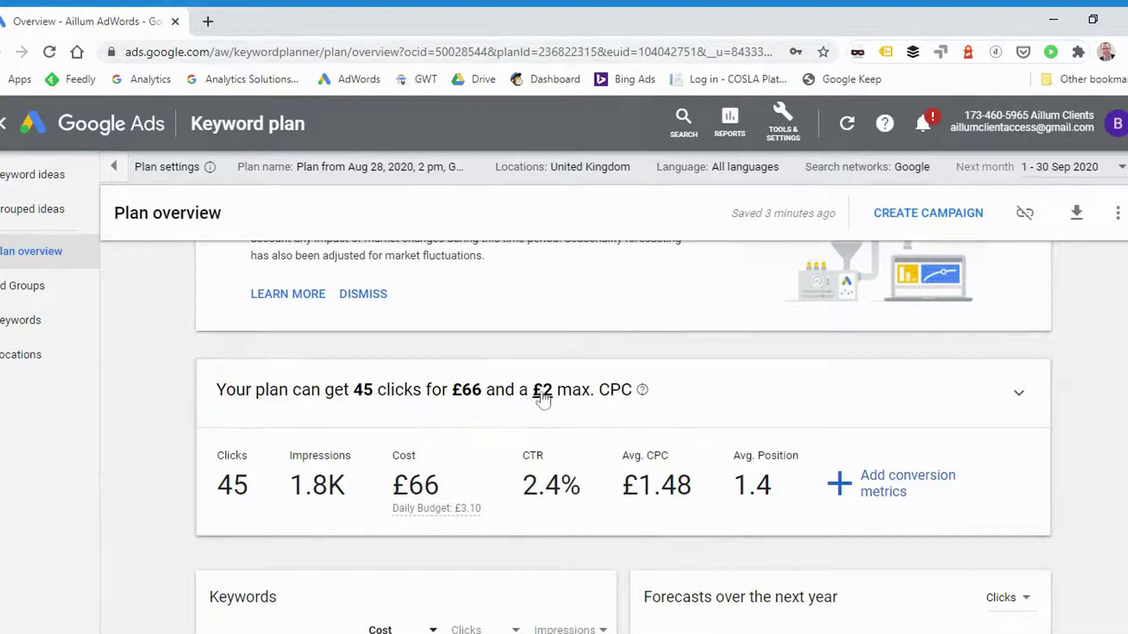
pyautogui.scroll(-2, 645, 423)
pyautogui.scroll(-3, 644, 423)
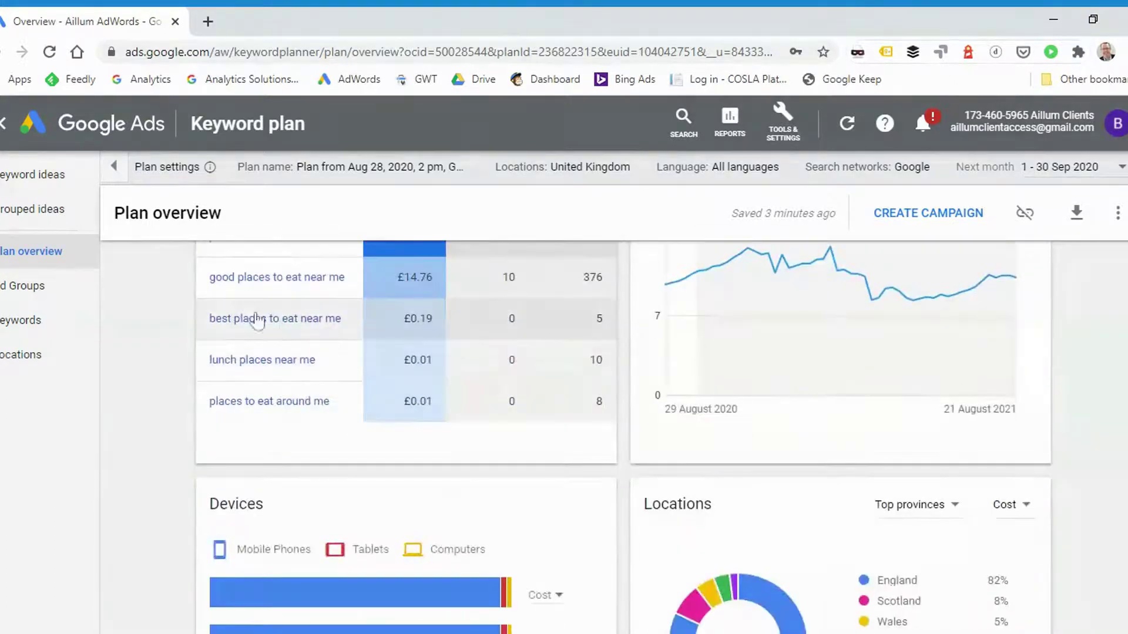
pyautogui.scroll(1, 560, 391)
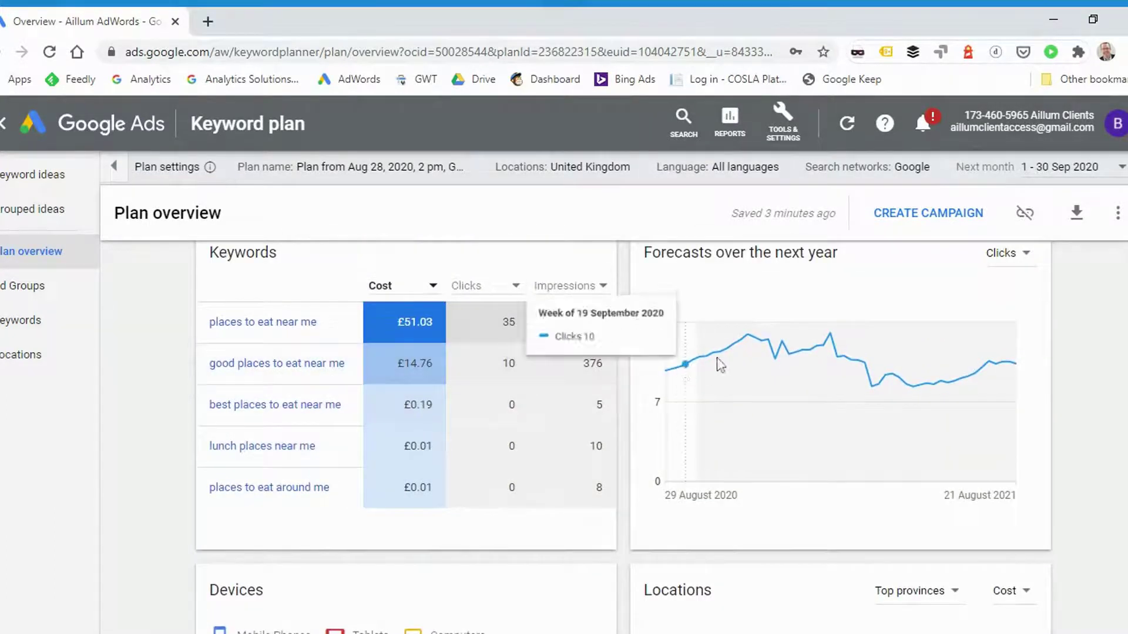
pyautogui.scroll(-3, 528, 294)
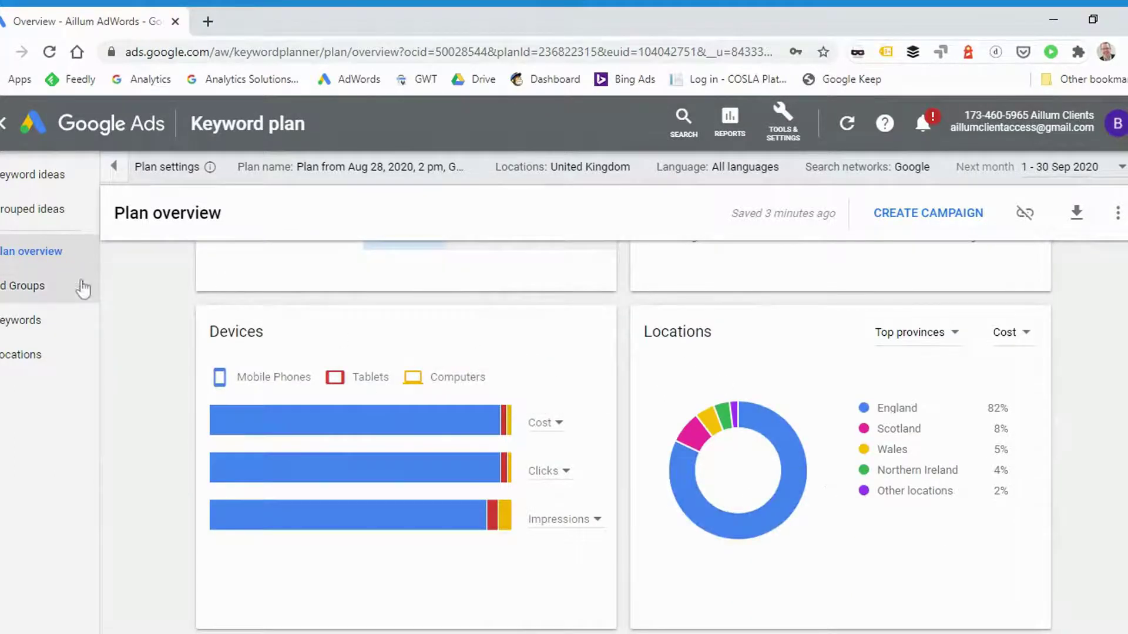
# - Review the plan's ad group forecasts and the forecasts for its individual keywords
pyautogui.click(39, 289)
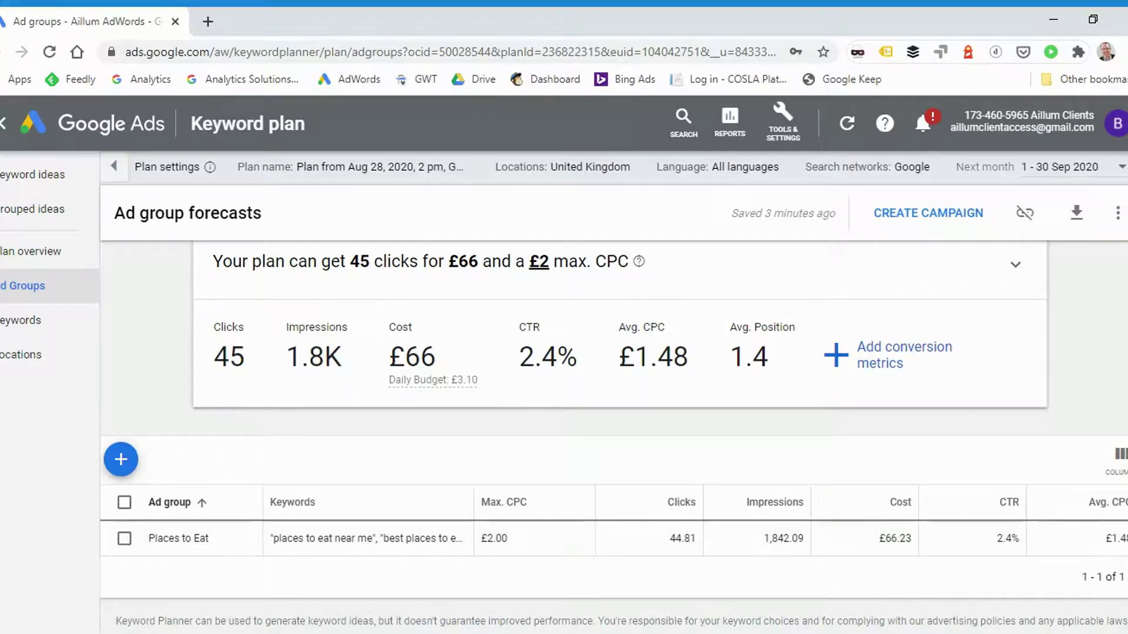
pyautogui.click(18, 323)
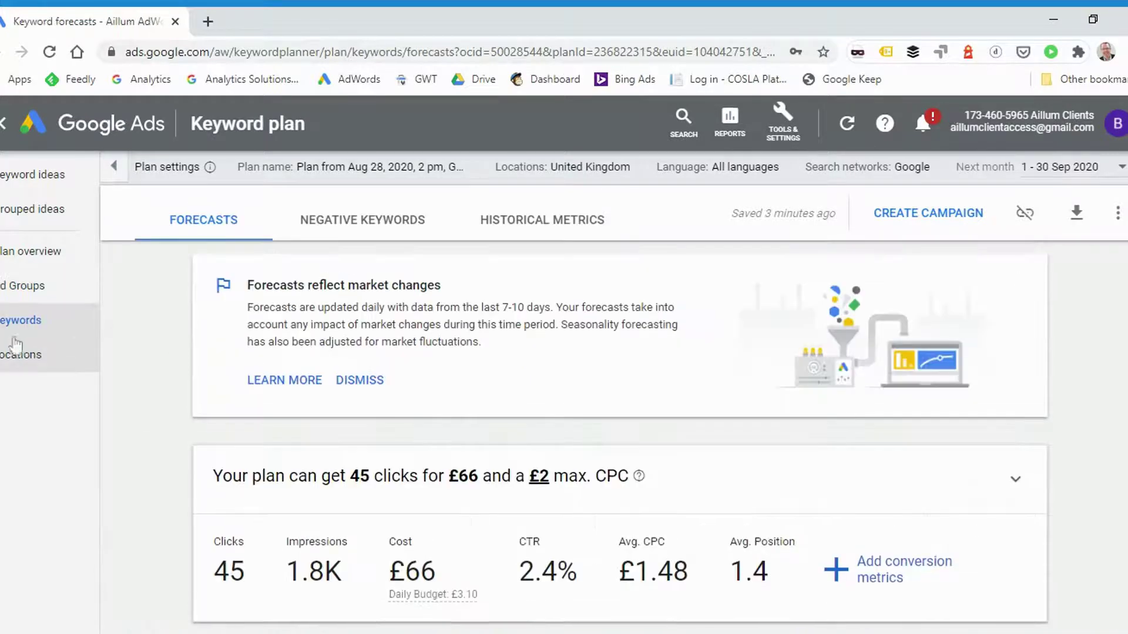
pyautogui.click(382, 376)
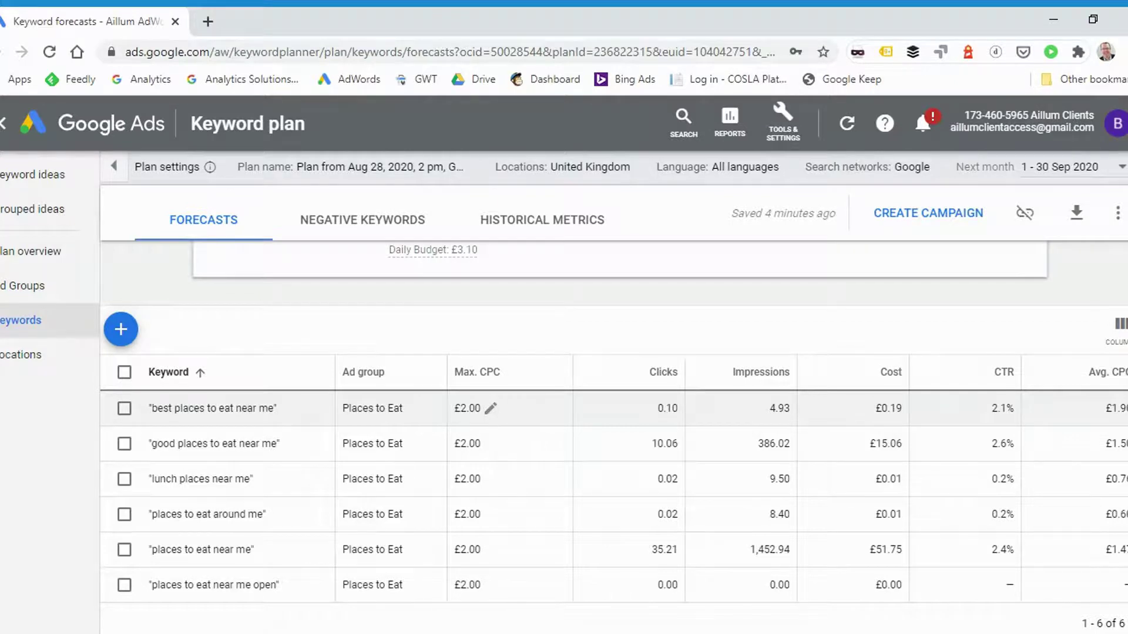
pyautogui.scroll(2, 546, 427)
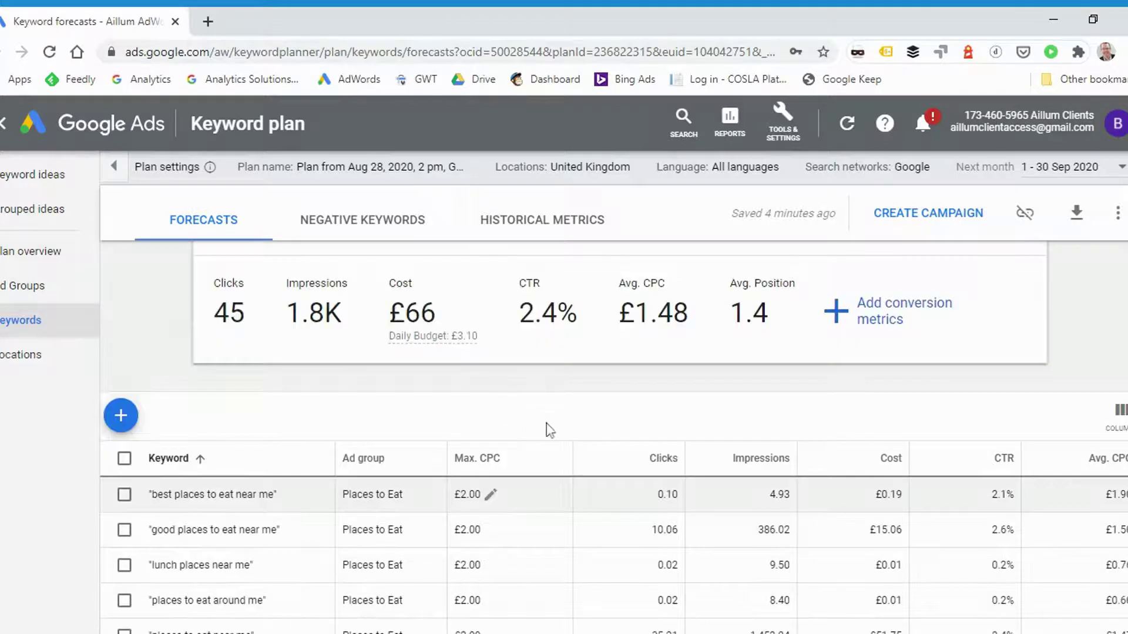
pyautogui.scroll(3, 529, 435)
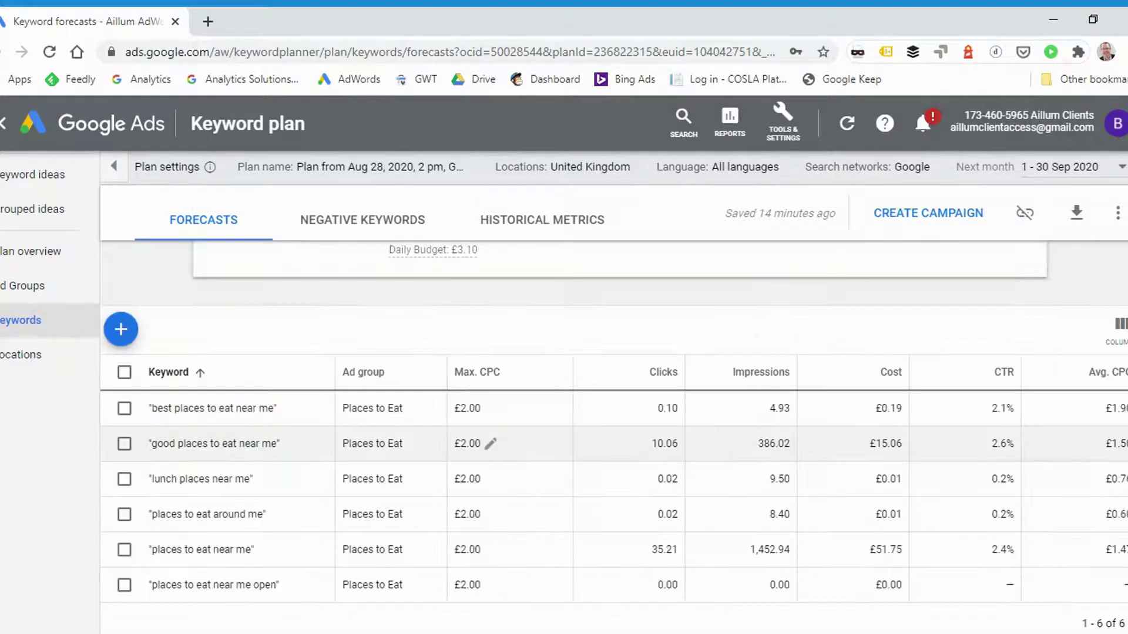
pyautogui.scroll(-1, 564, 405)
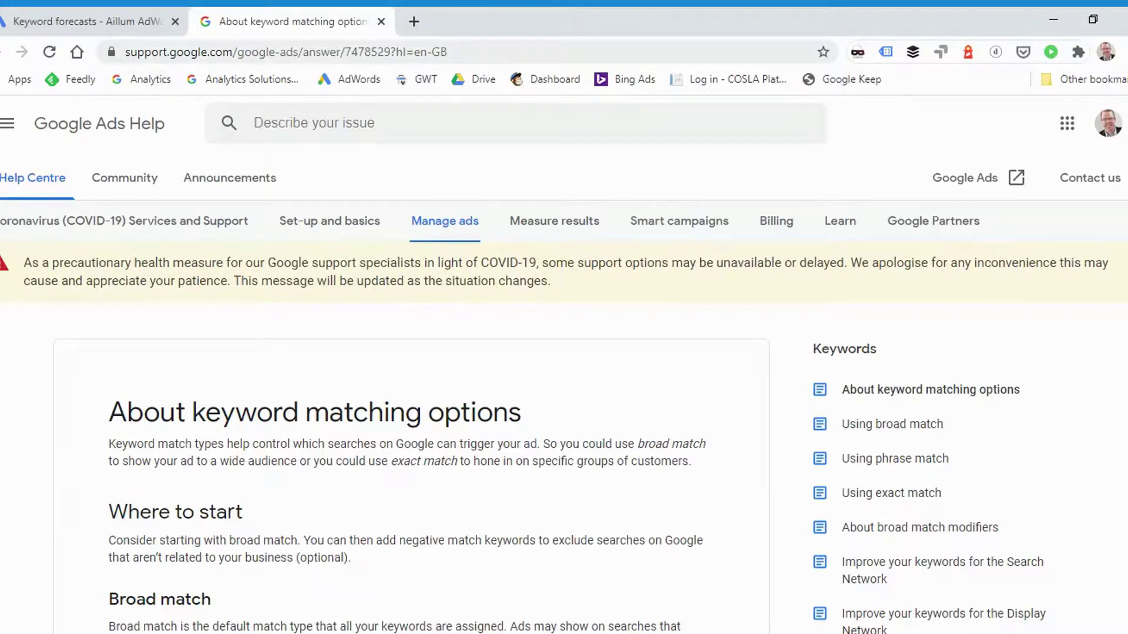
# - Read the broad, negative, modifier, phrase and exact match descriptions in the Google Ads Help article "About keyword matching options"
pyautogui.moveTo(126, 52); pyautogui.dragTo(391, 52)
pyautogui.click(345, 395)
pyautogui.scroll(-4, 345, 396)
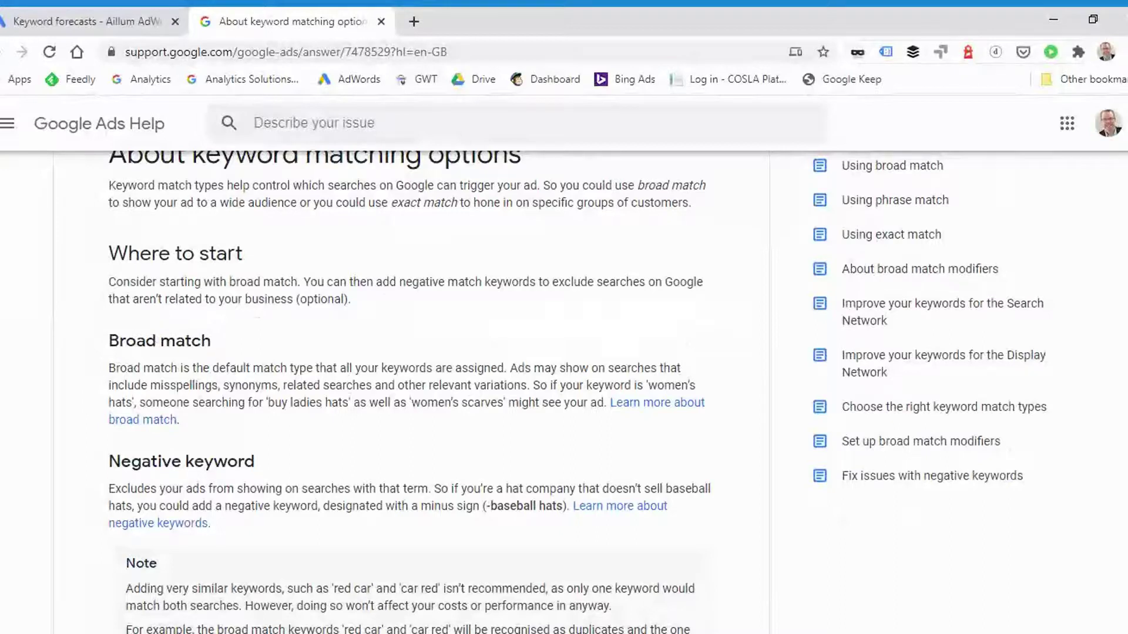
pyautogui.scroll(-1, 398, 315)
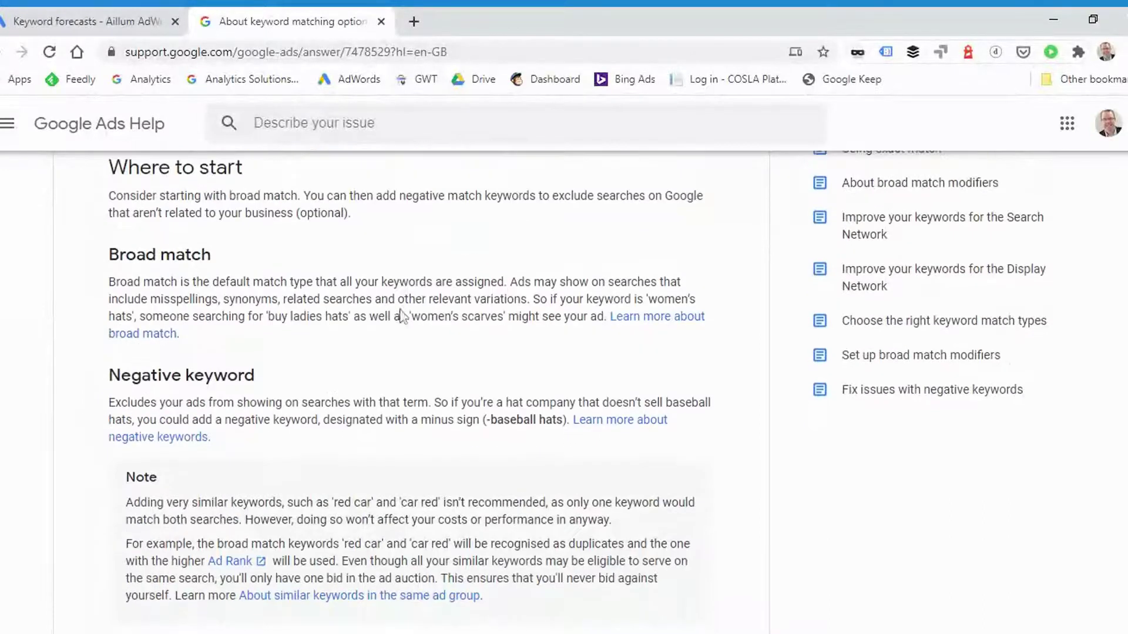
pyautogui.scroll(-5, 285, 272)
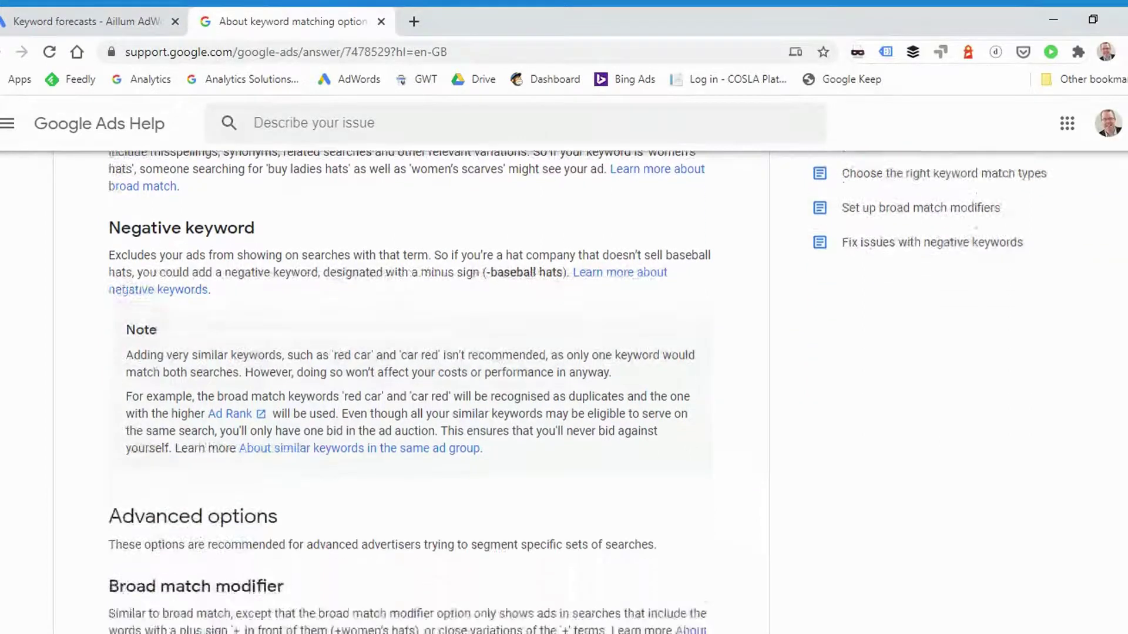
pyautogui.scroll(-1, 265, 374)
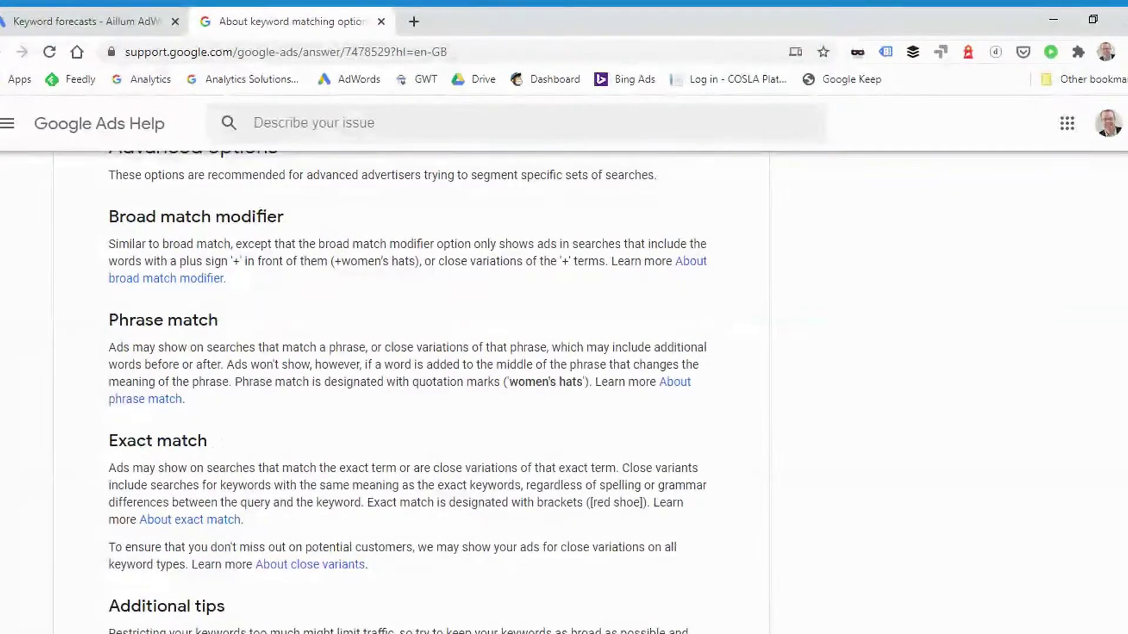
pyautogui.moveTo(110, 320); pyautogui.dragTo(163, 321)
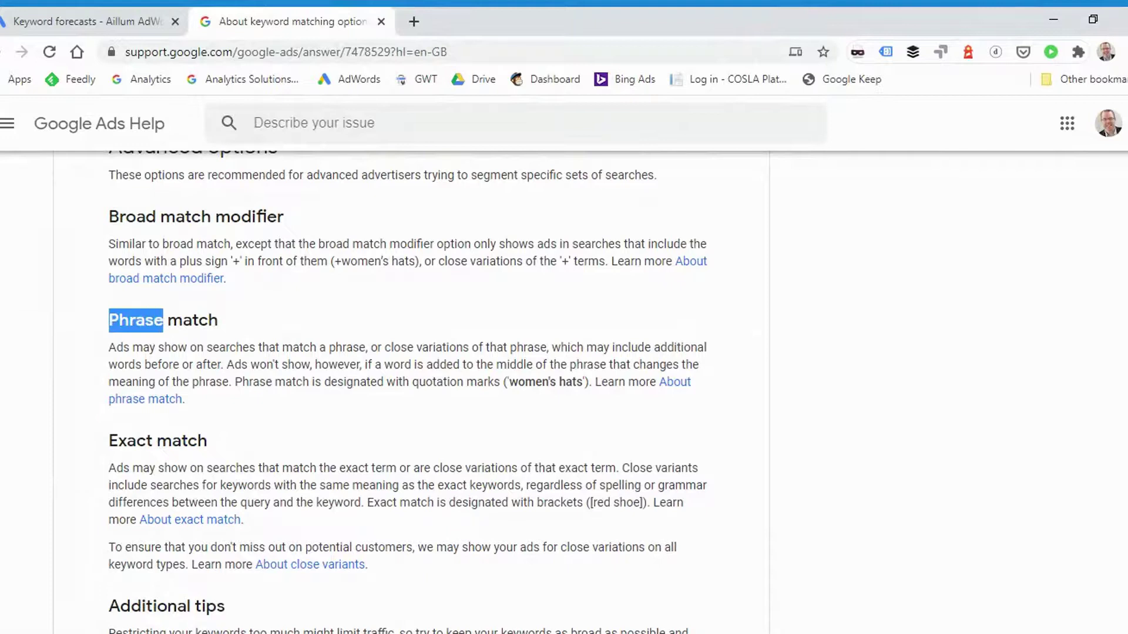
pyautogui.click(168, 345)
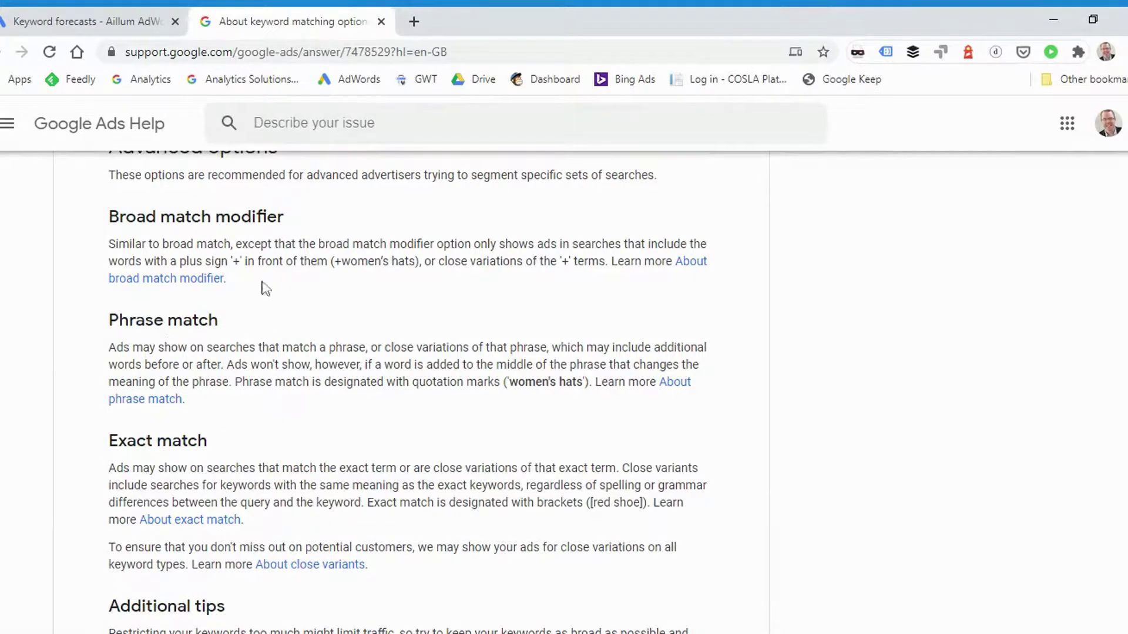
# - Examine the "Keyword match type summaries" table for each match type's symbol, example keyword and example searches
pyautogui.scroll(-7, 255, 293)
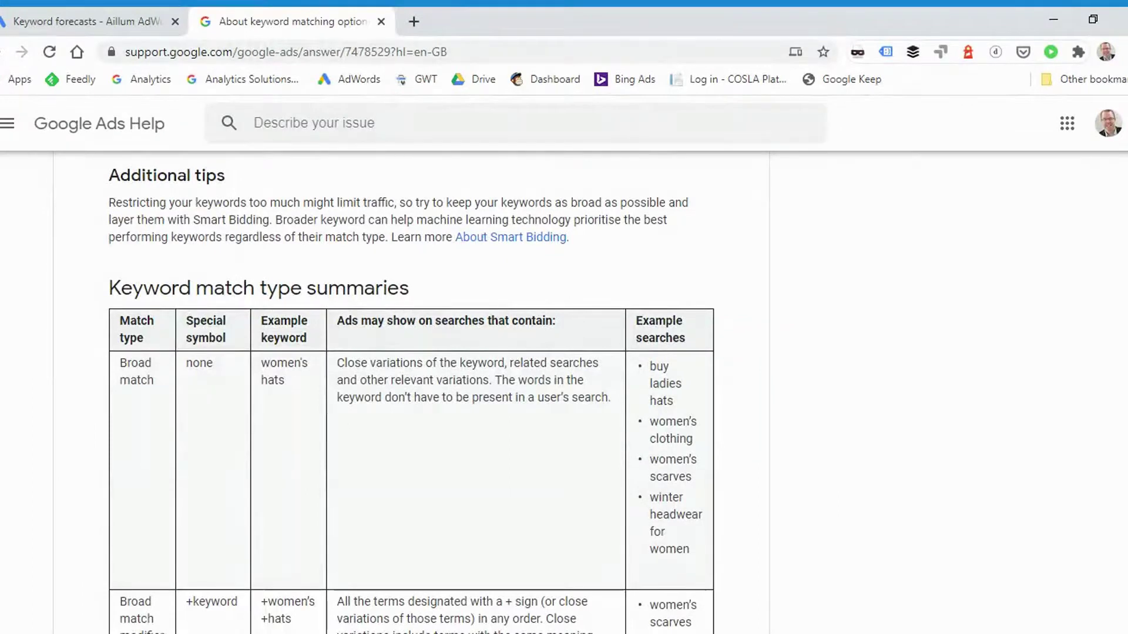
pyautogui.scroll(-3, 249, 370)
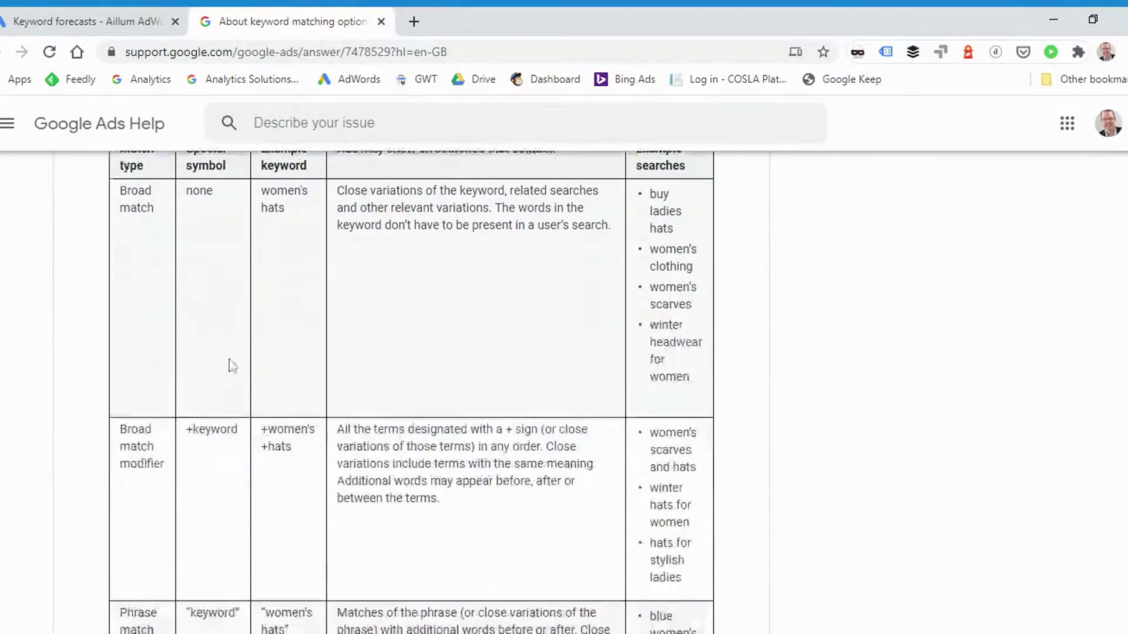
pyautogui.scroll(-1, 206, 371)
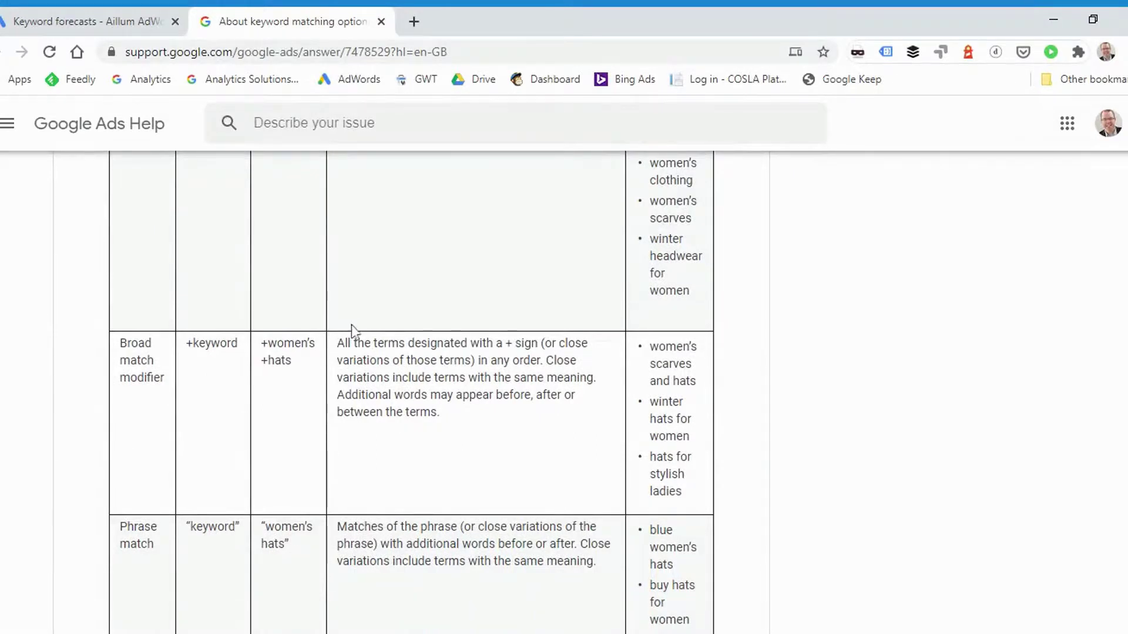
pyautogui.scroll(3, 353, 328)
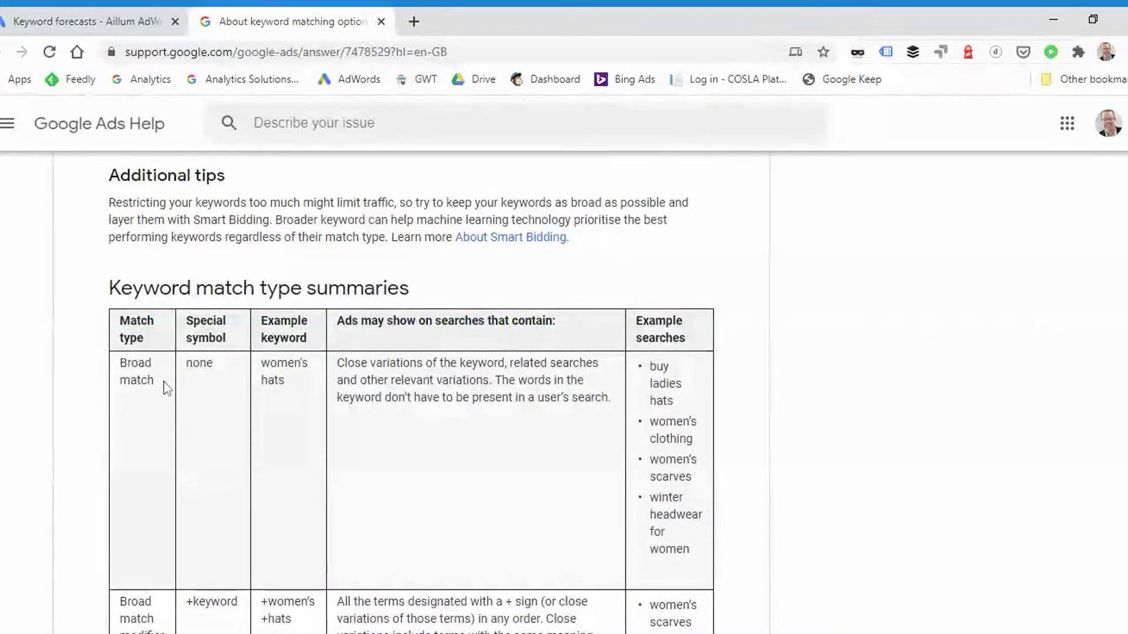
pyautogui.scroll(-5, 167, 386)
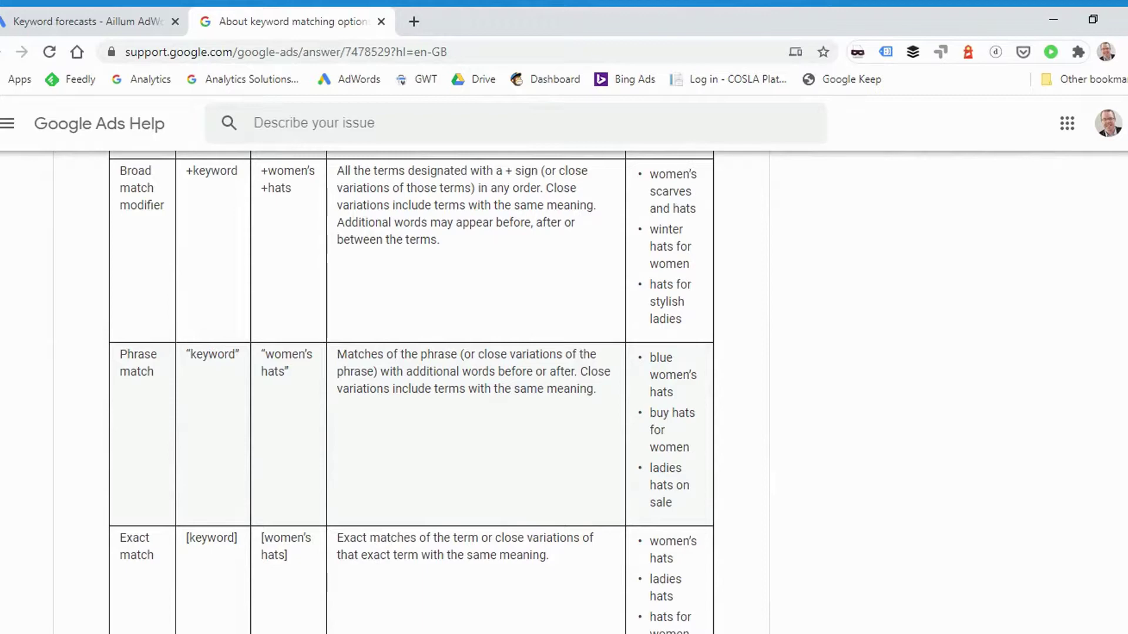
pyautogui.scroll(-4, 397, 396)
# - Return to the start of the help article and highlight "matching options" in its title
pyautogui.scroll(8, 400, 394)
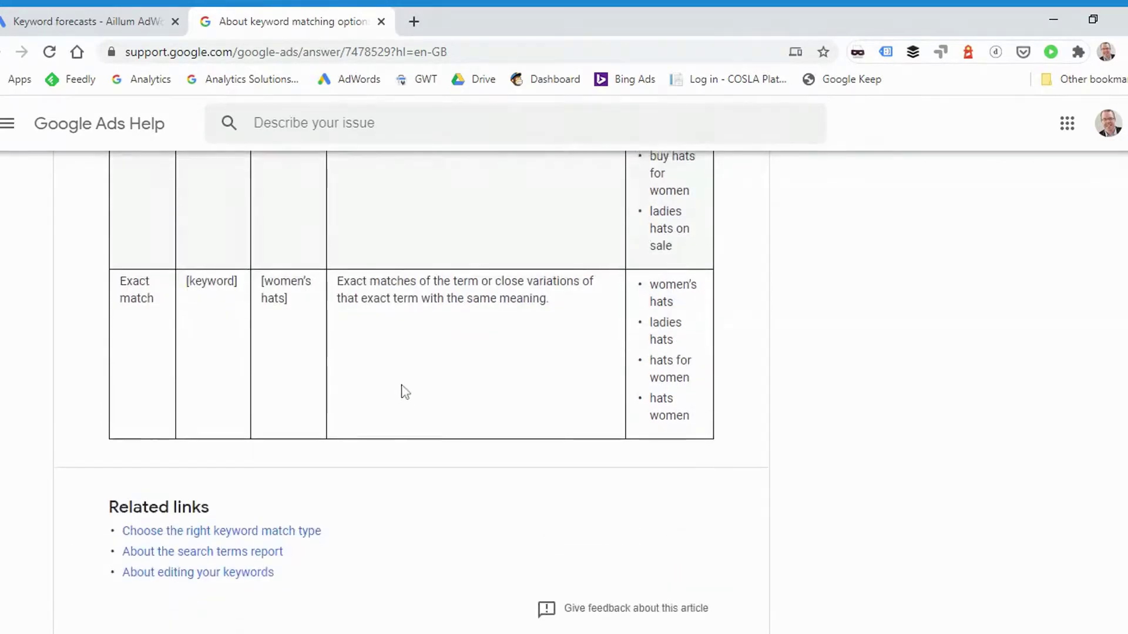
pyautogui.scroll(20, 403, 391)
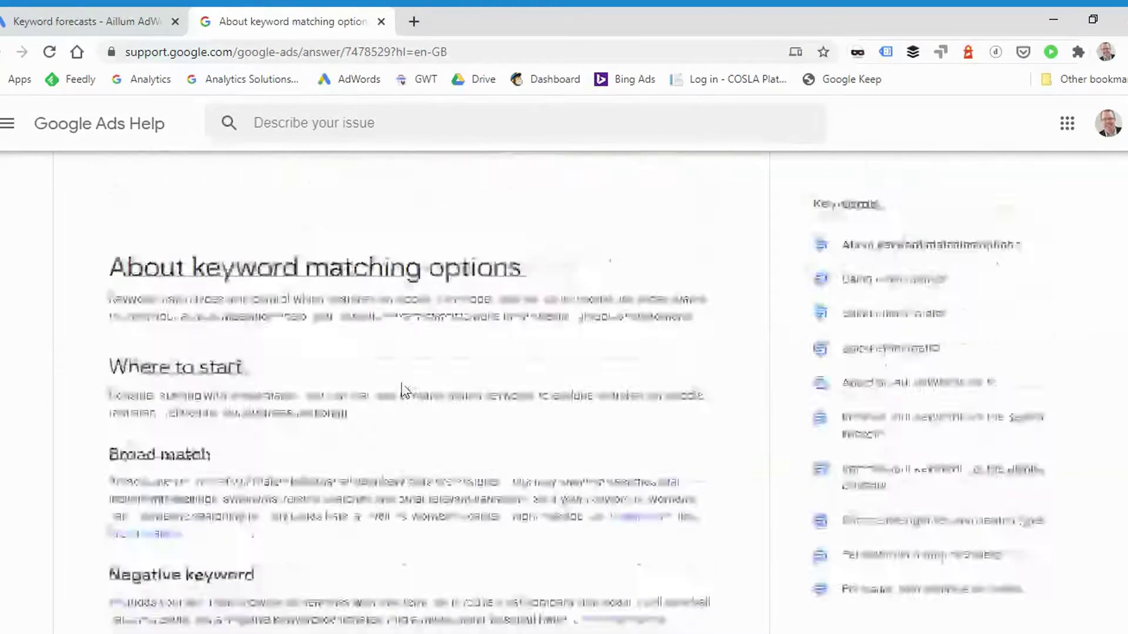
pyautogui.moveTo(521, 413); pyautogui.dragTo(306, 412)
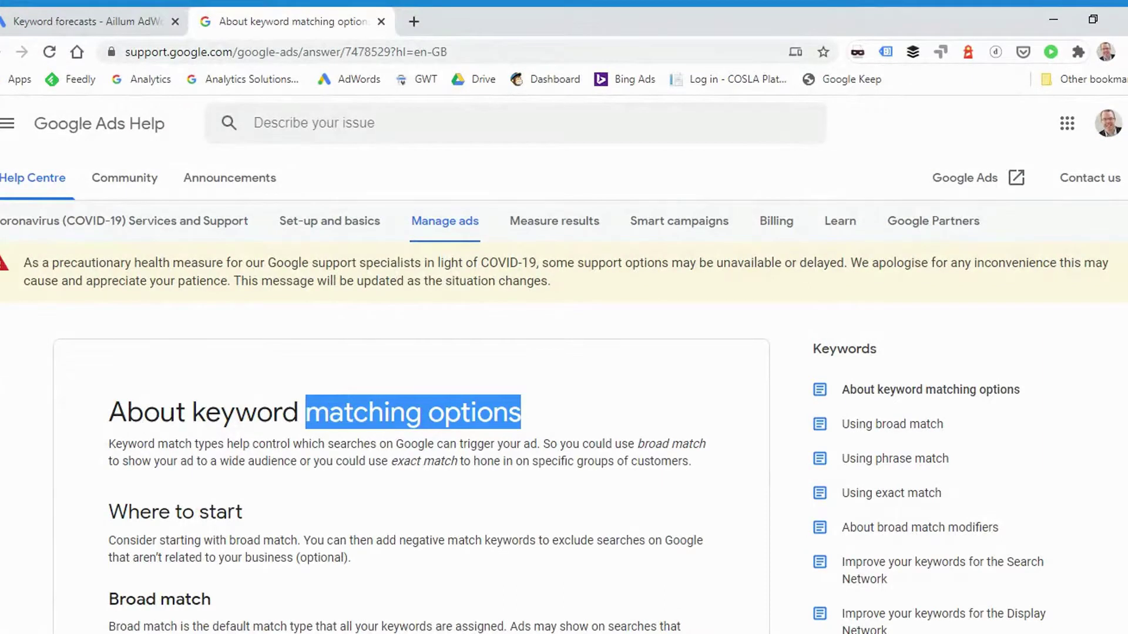
pyautogui.click(307, 414)
pyautogui.moveTo(306, 412); pyautogui.dragTo(521, 412)
pyautogui.click(522, 413)
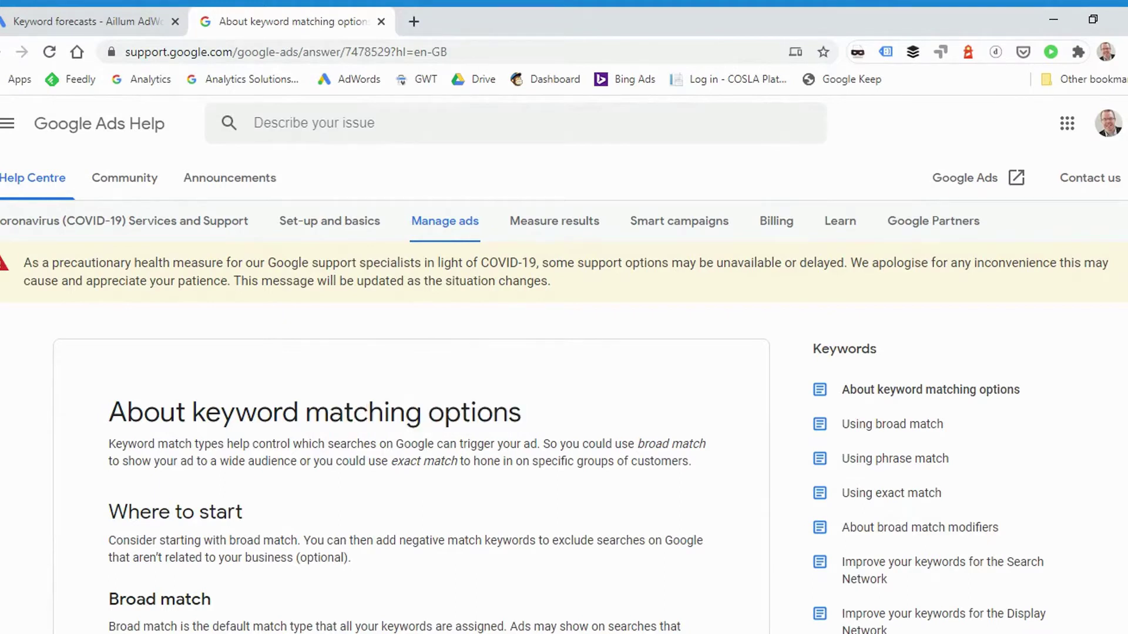
pyautogui.moveTo(521, 412); pyautogui.dragTo(305, 412)
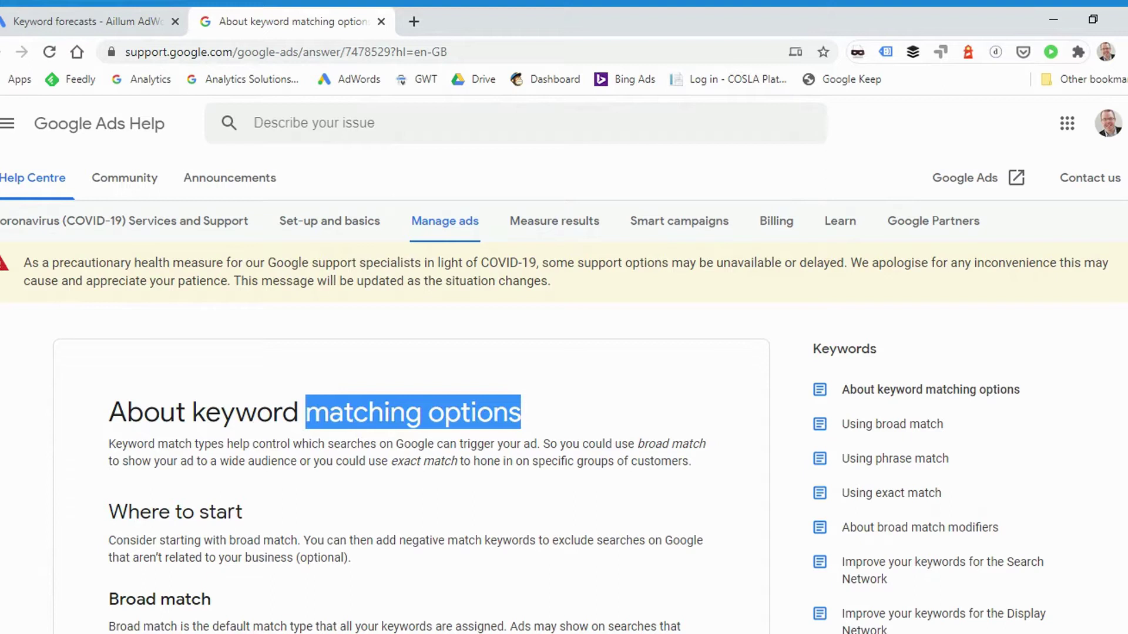